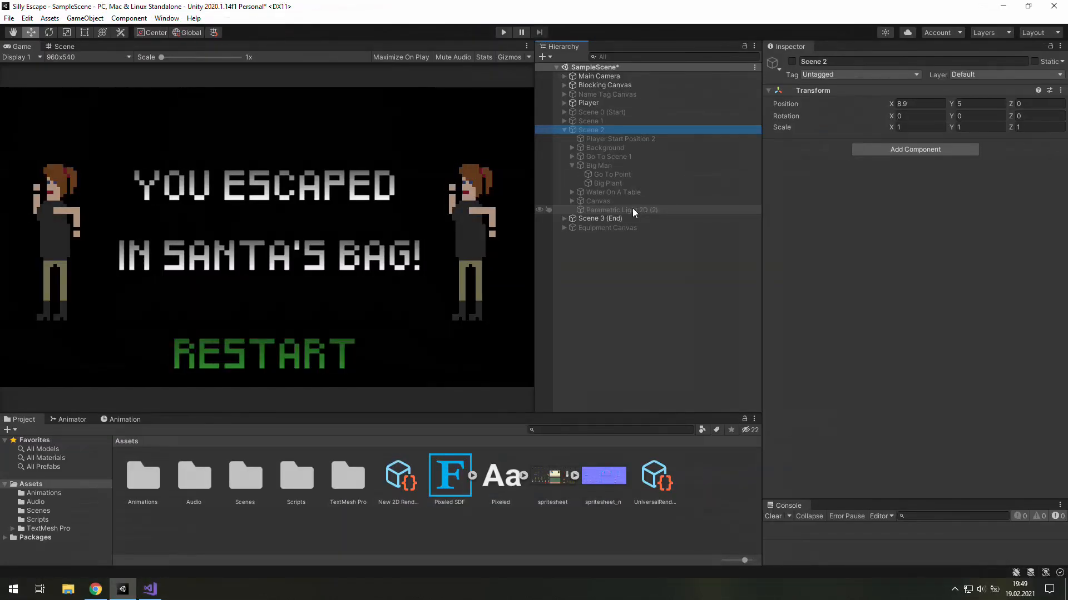
- Duplicate the Parametric Light 2D (2) of Scene 2 and move the copy into Scene 3 (End)
{"action": "left_click", "coordinate": [632, 210]}
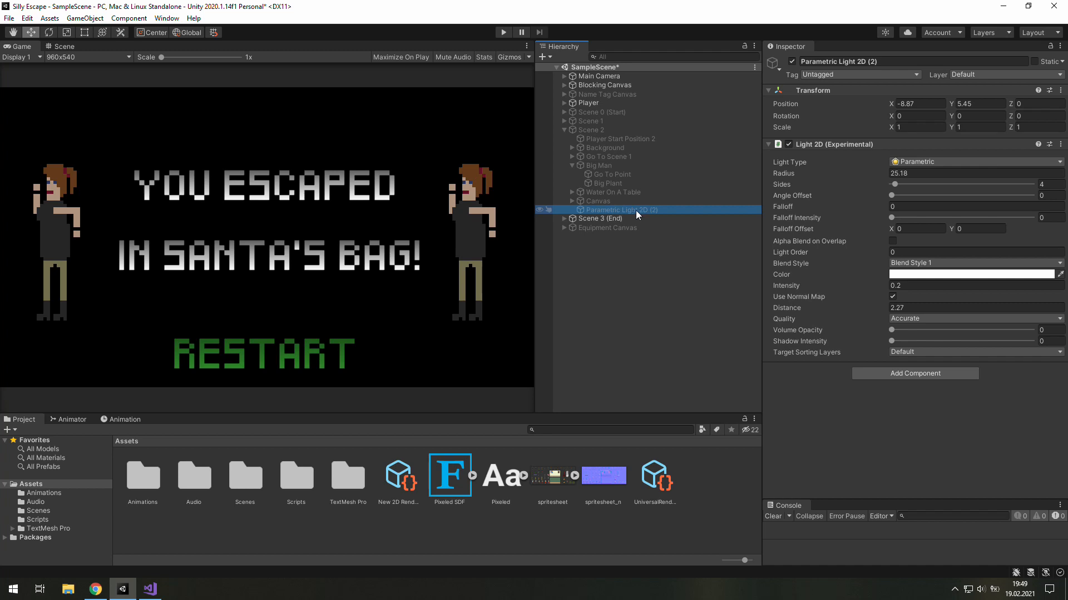
{"action": "key", "text": "ctrl+d"}
{"action": "left_click_drag", "start_coordinate": [649, 222], "coordinate": [649, 228]}
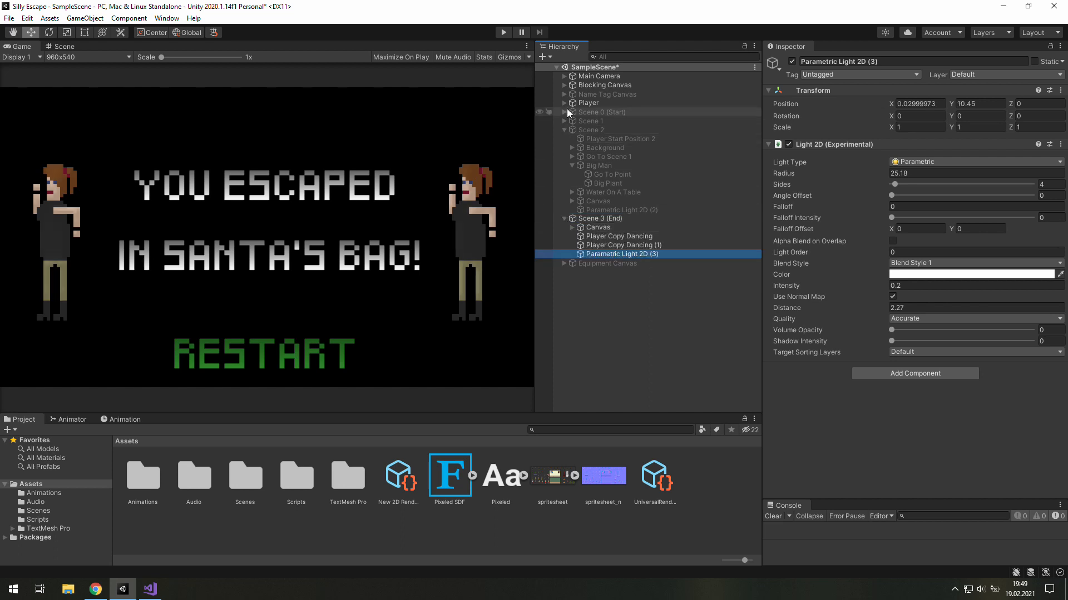
{"action": "left_click", "coordinate": [564, 129]}
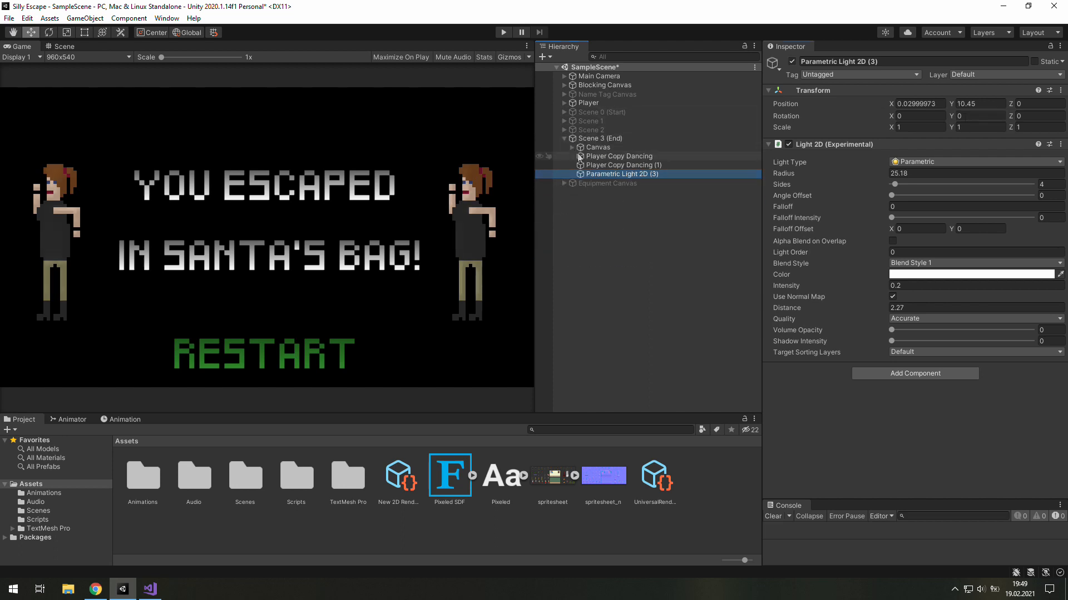
- Set the copied parametric light's position to X 8 and Y -10.45
{"action": "left_click", "coordinate": [892, 103]}
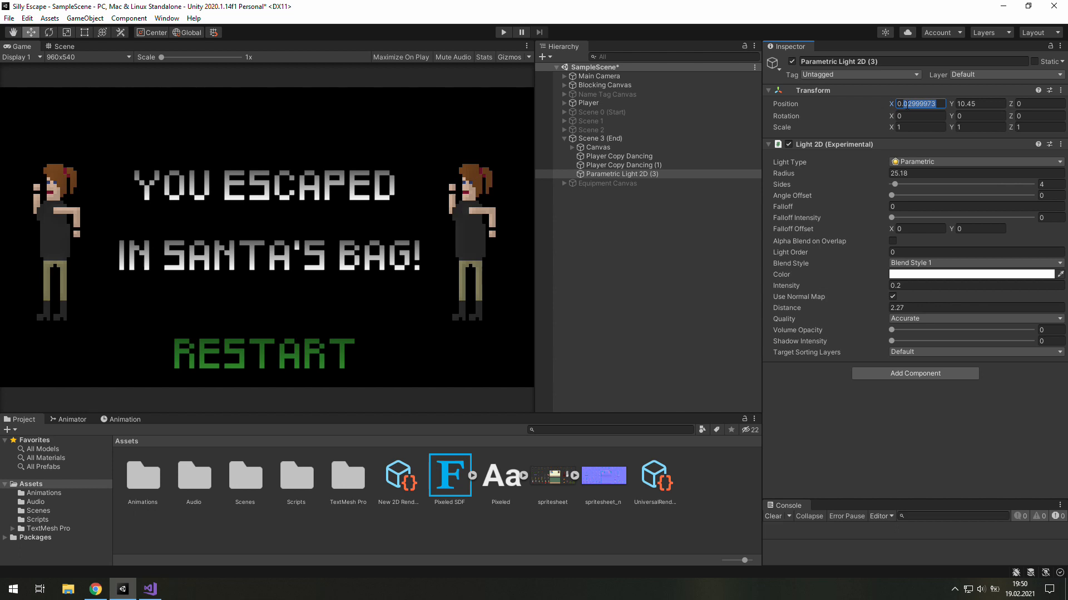
{"action": "type", "text": "8"}
{"action": "left_click", "coordinate": [988, 105]}
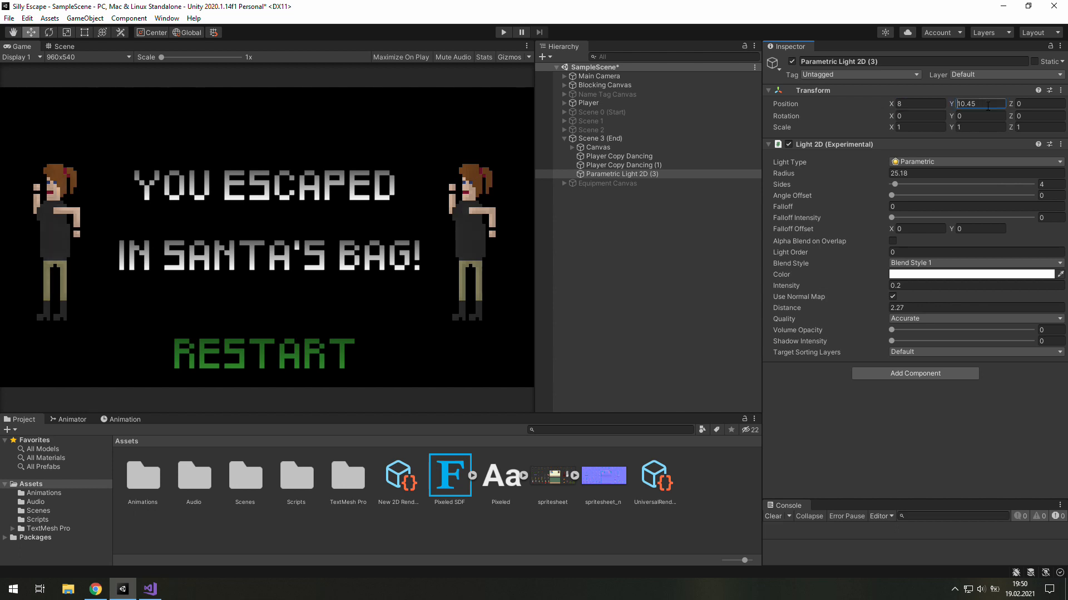
{"action": "type", "text": "-"}
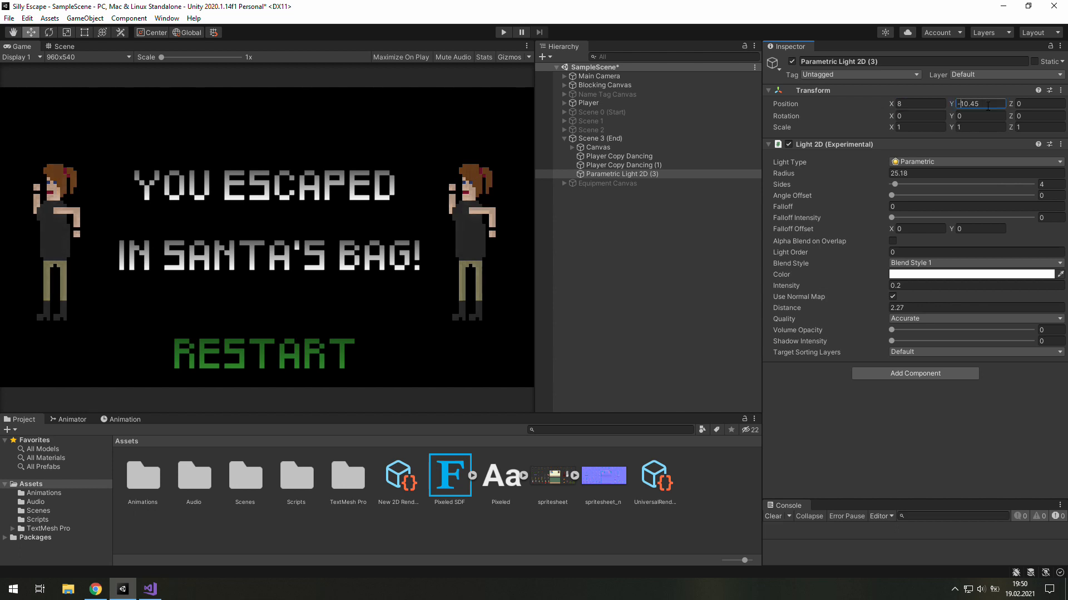
- Toggle the copied parametric light off and on repeatedly to compare the end screen with and without it
{"action": "left_click", "coordinate": [792, 62]}
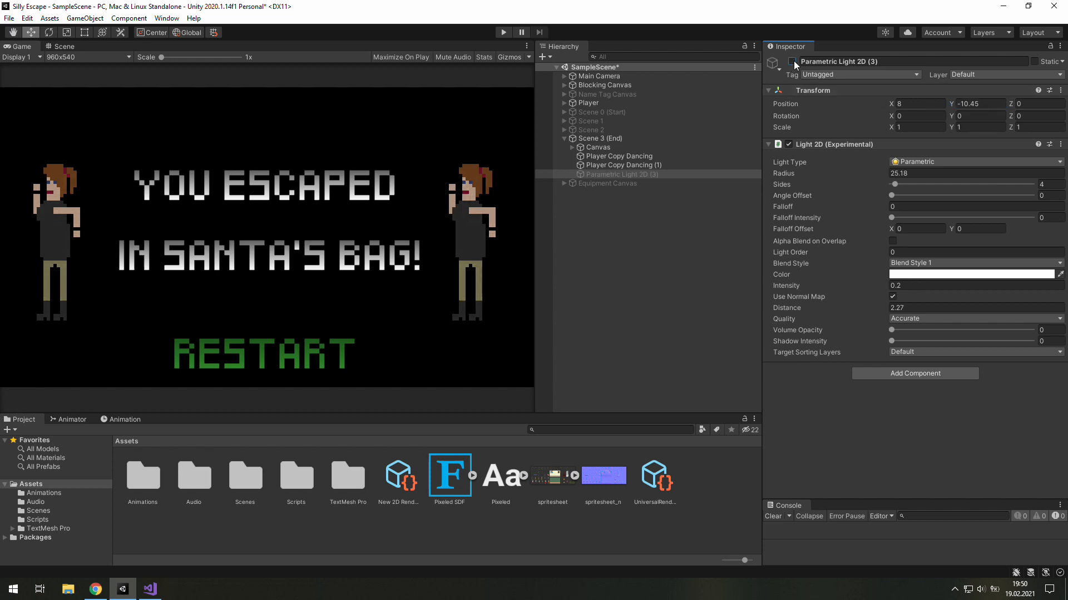
{"action": "left_click", "coordinate": [792, 61]}
{"action": "left_click", "coordinate": [792, 61]}
{"action": "left_click", "coordinate": [792, 62]}
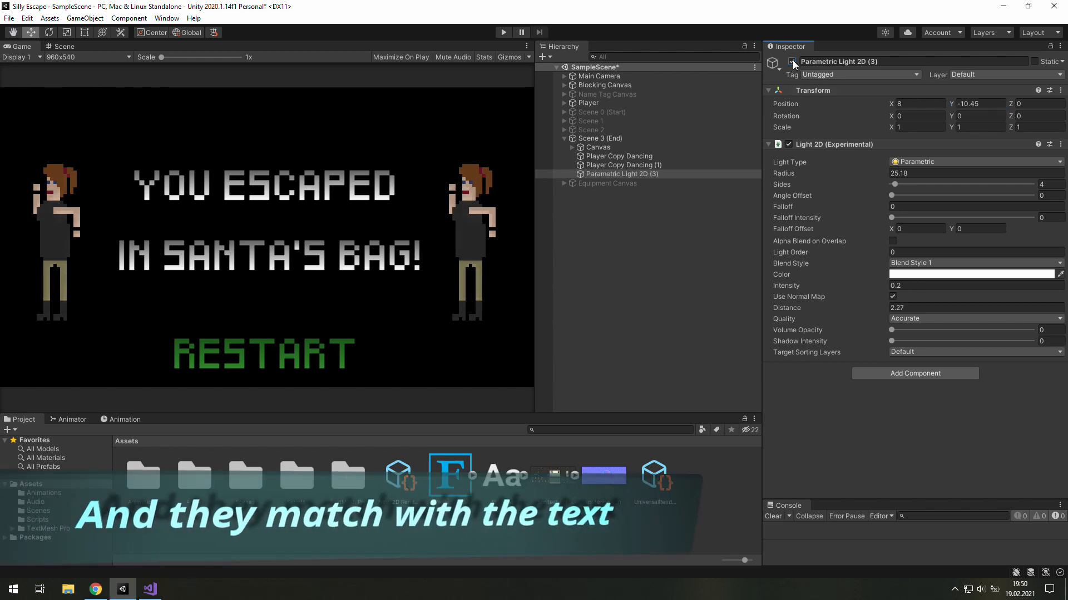
{"action": "left_click", "coordinate": [792, 61]}
{"action": "left_click", "coordinate": [792, 61]}
{"action": "left_click", "coordinate": [791, 61]}
{"action": "left_click", "coordinate": [791, 61]}
{"action": "left_click", "coordinate": [792, 61]}
{"action": "left_click", "coordinate": [791, 61]}
{"action": "left_click", "coordinate": [791, 61]}
{"action": "left_click", "coordinate": [792, 61]}
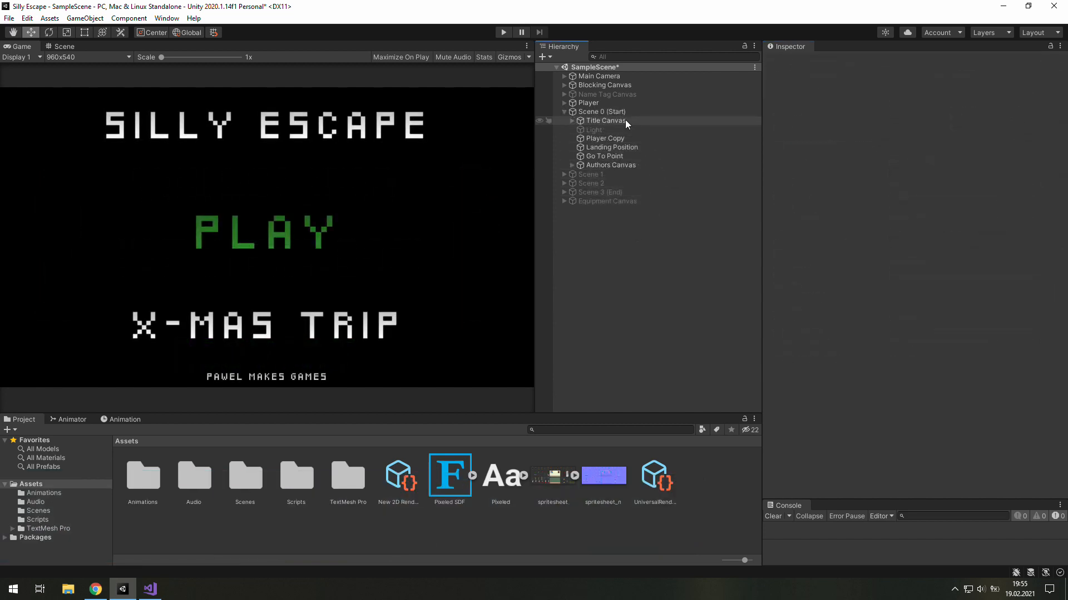
- Deactivate the Title Canvas in Scene 0 (Start) and activate its Light sprite
{"action": "left_click", "coordinate": [591, 120]}
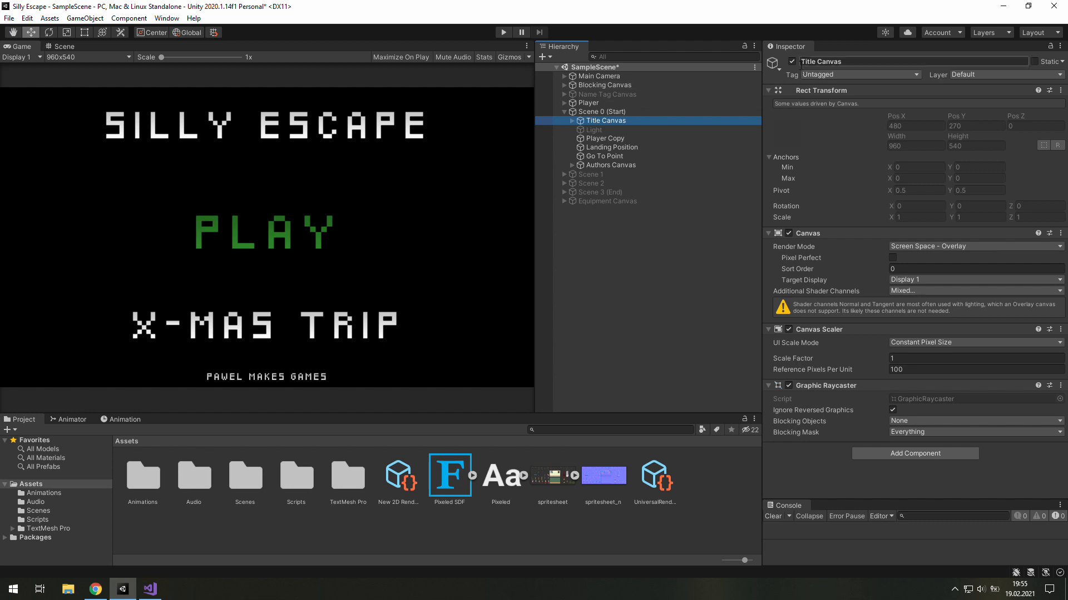
{"action": "left_click", "coordinate": [792, 61]}
{"action": "left_click", "coordinate": [621, 129]}
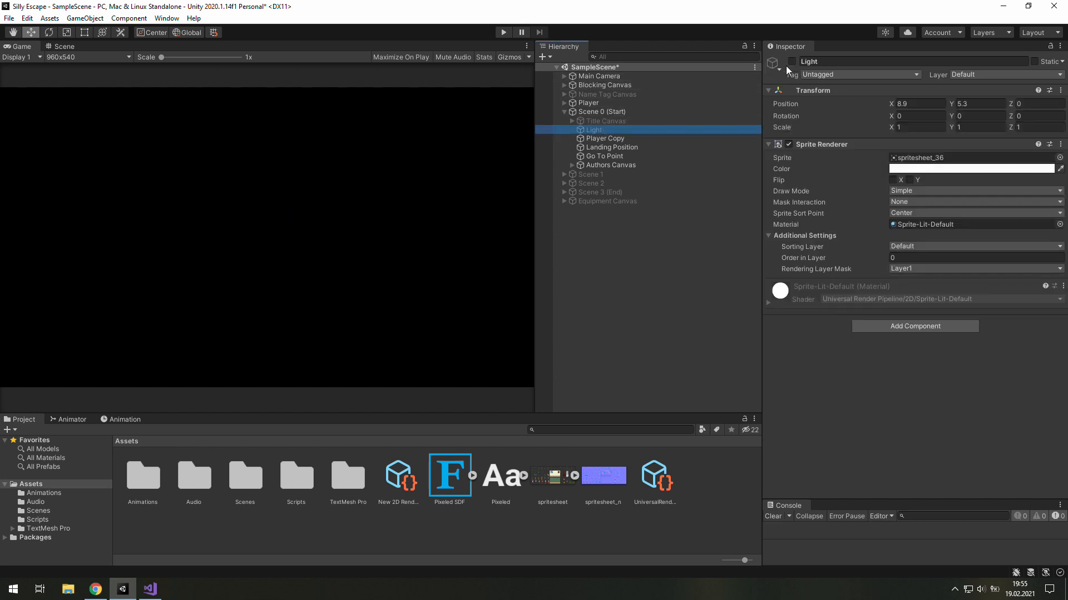
{"action": "left_click", "coordinate": [791, 62]}
- Add a Freeform Light 2D as a child of Scene 0 (Start)
{"action": "right_click", "coordinate": [602, 112]}
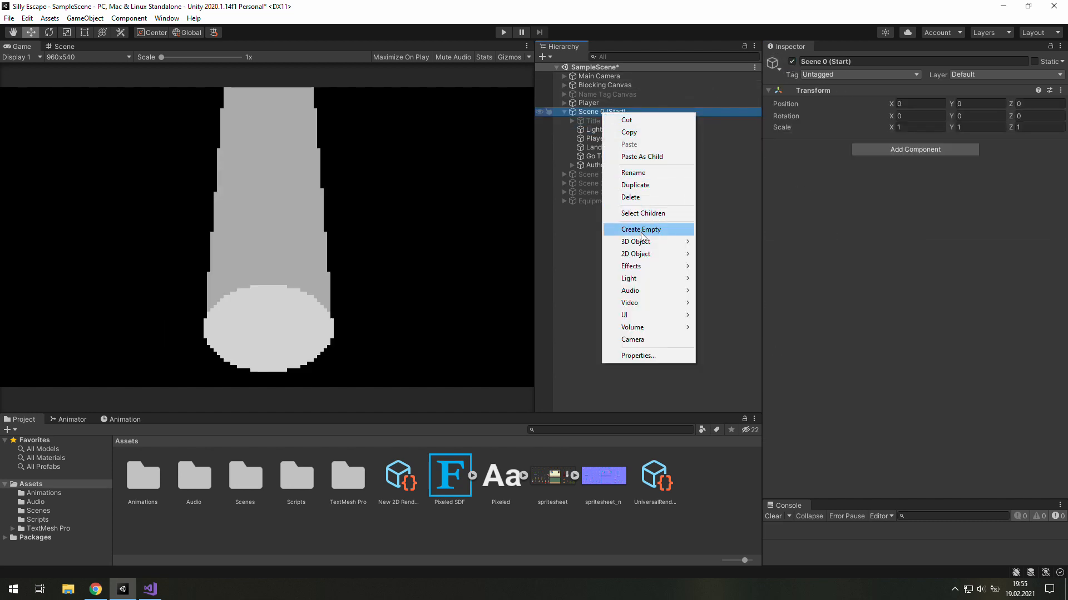
{"action": "mouse_move", "coordinate": [644, 278]}
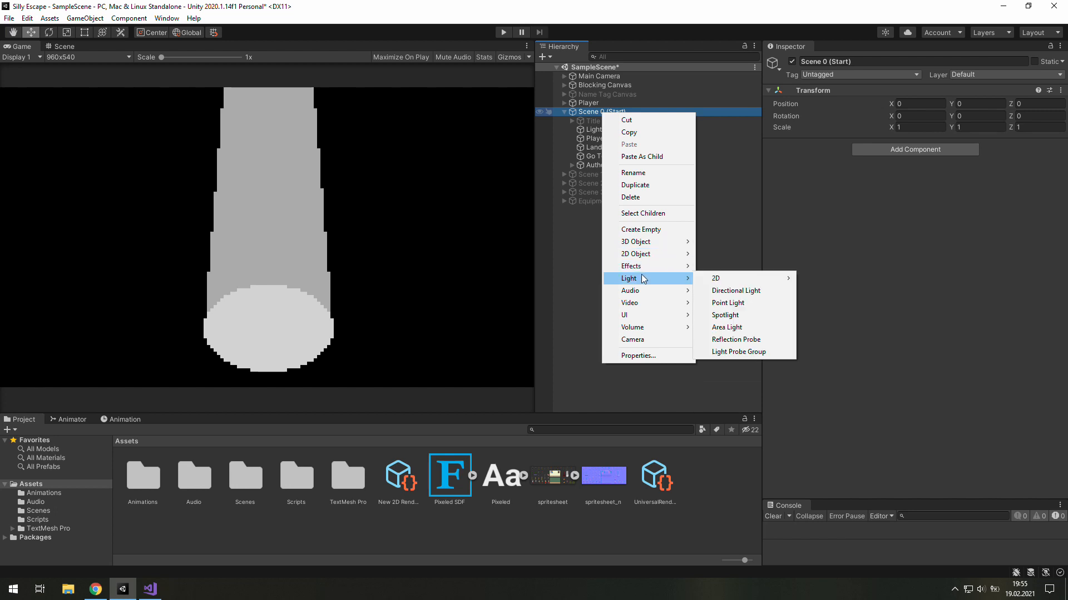
{"action": "mouse_move", "coordinate": [728, 278]}
{"action": "left_click", "coordinate": [819, 280]}
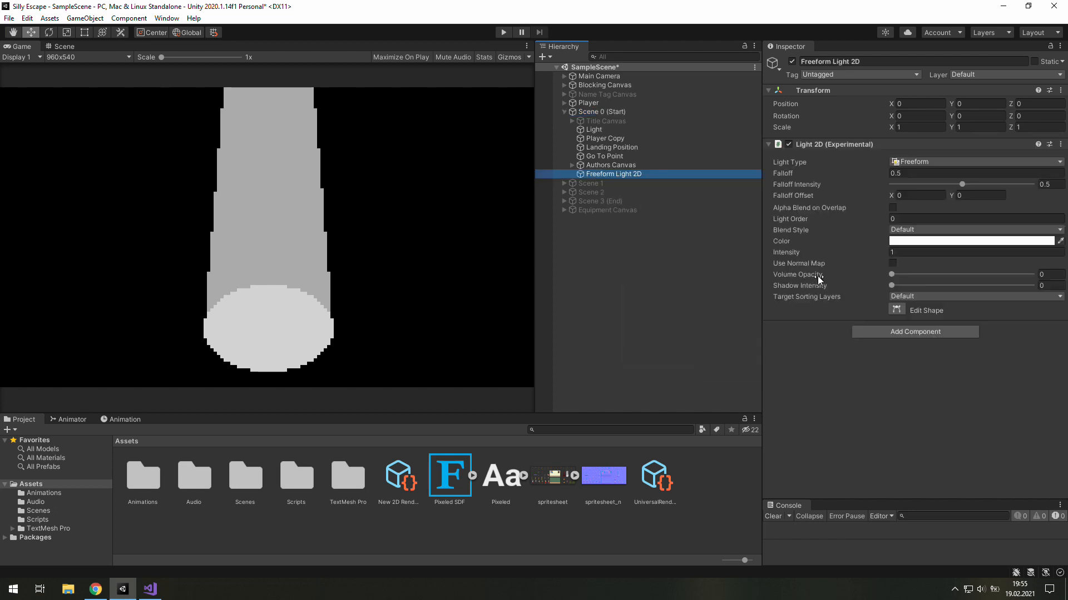
- Edit the freeform light's shape in the Scene view into a tall trapezoid that covers the beam sprite down to its base
{"action": "left_click", "coordinate": [71, 47]}
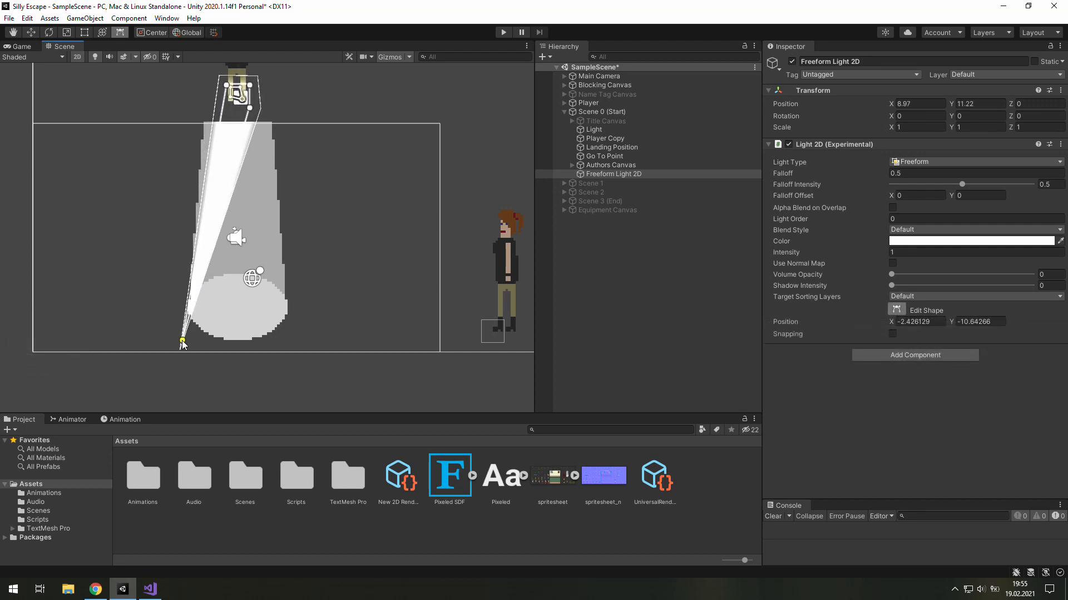
{"action": "left_click_drag", "start_coordinate": [250, 108], "coordinate": [292, 343]}
{"action": "left_click_drag", "start_coordinate": [37, 345], "coordinate": [241, 94]}
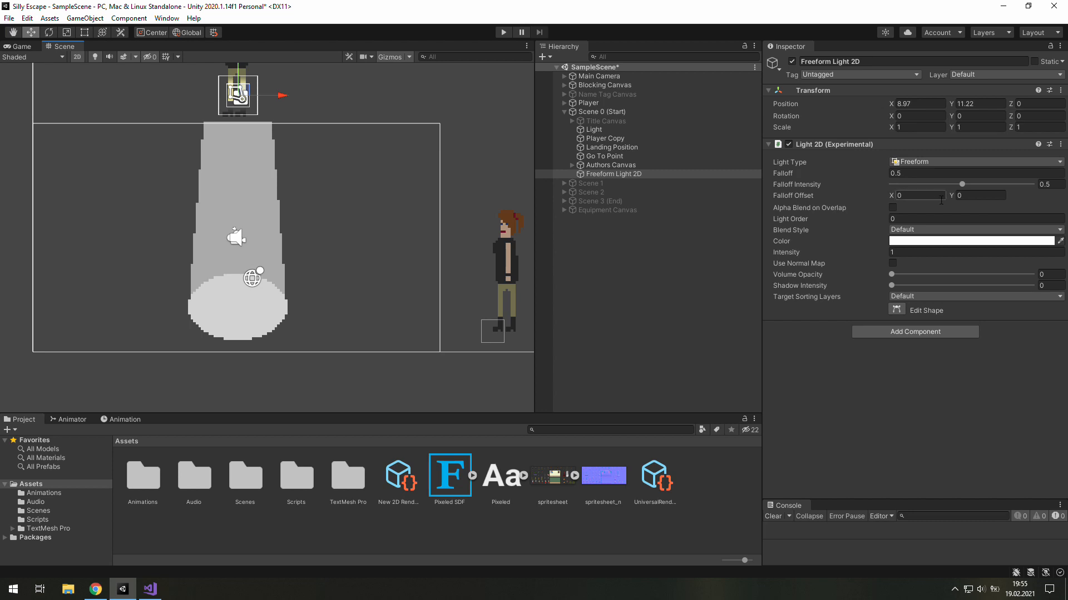
{"action": "left_click", "coordinate": [898, 313]}
{"action": "left_click_drag", "start_coordinate": [226, 109], "coordinate": [183, 339]}
{"action": "left_click_drag", "start_coordinate": [250, 107], "coordinate": [291, 344]}
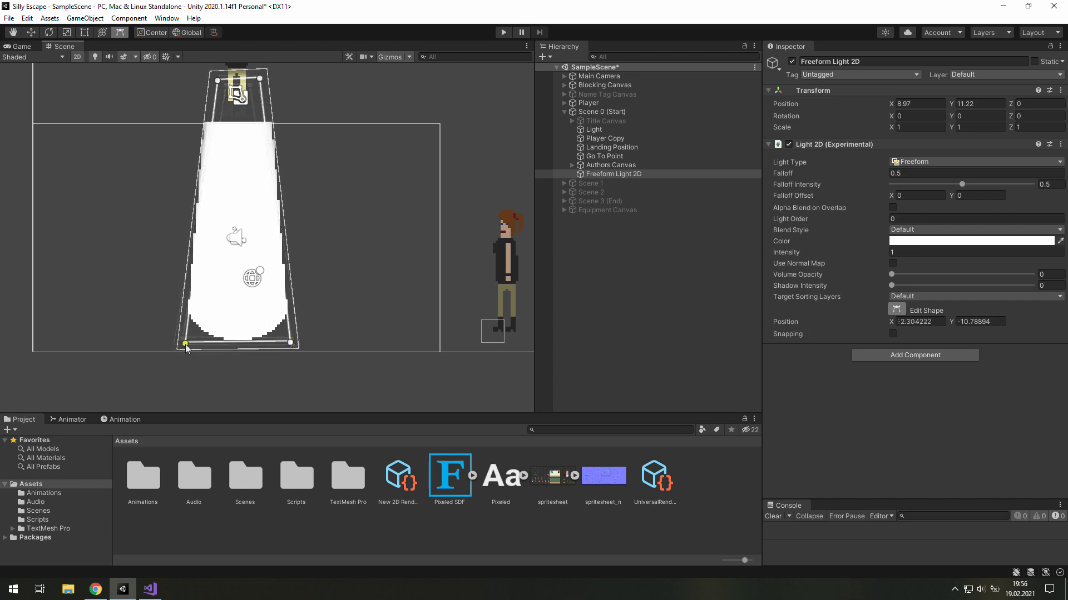
{"action": "left_click_drag", "start_coordinate": [186, 345], "coordinate": [186, 346]}
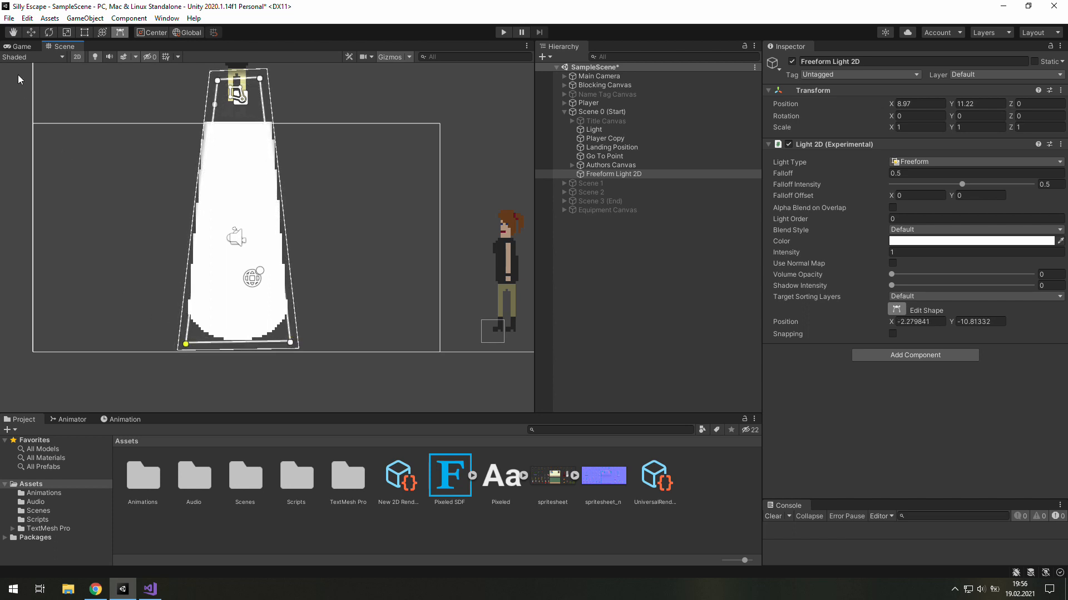
- Set the freeform light's intensity to 0.2 and enable its normal map, checking it in the Game view
{"action": "left_click", "coordinate": [20, 47]}
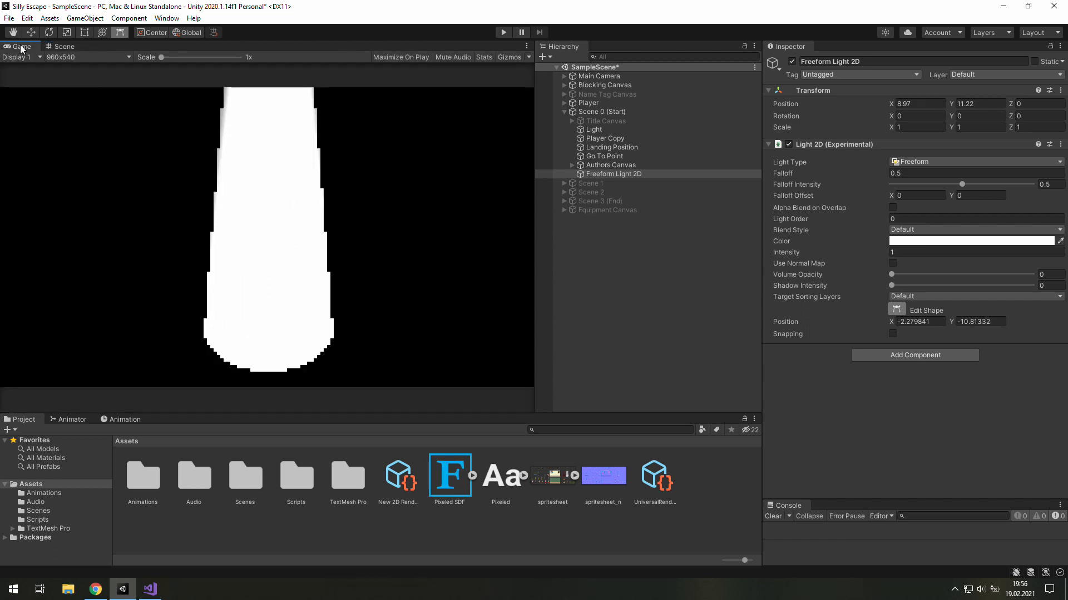
{"action": "left_click", "coordinate": [930, 252]}
{"action": "type", "text": ".2"}
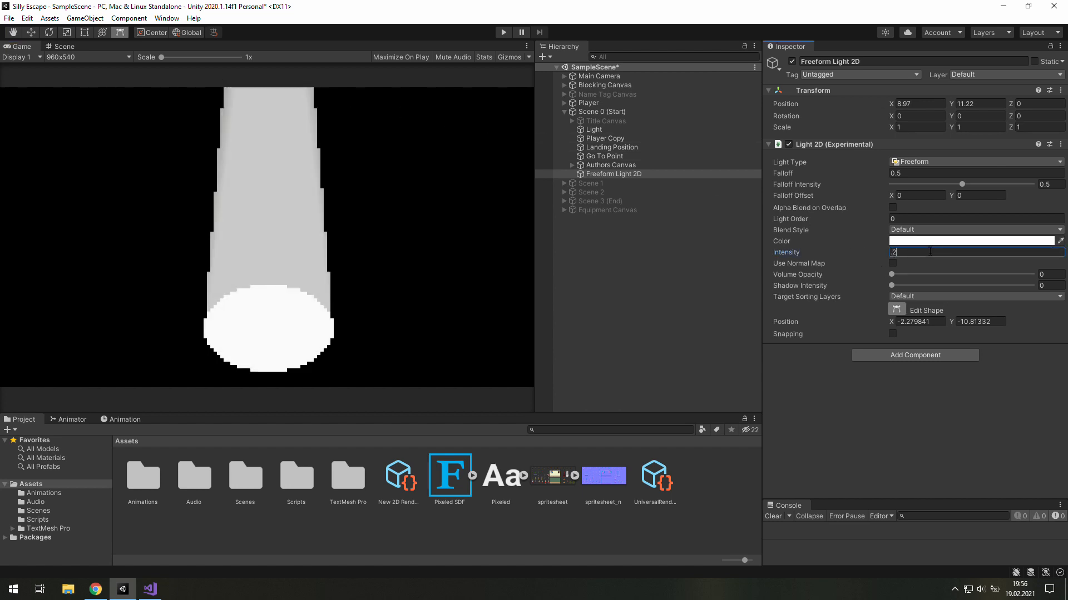
{"action": "left_click", "coordinate": [892, 263]}
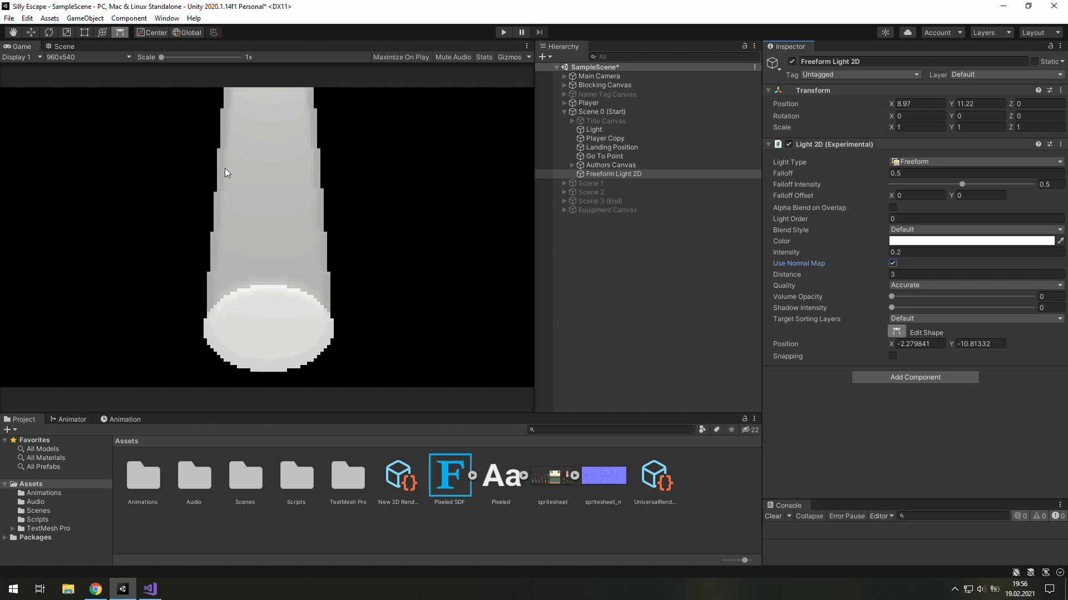
- Widen the upper edge of the freeform light's shape slightly and set its blend style to Blend Style 1
{"action": "left_click", "coordinate": [63, 46]}
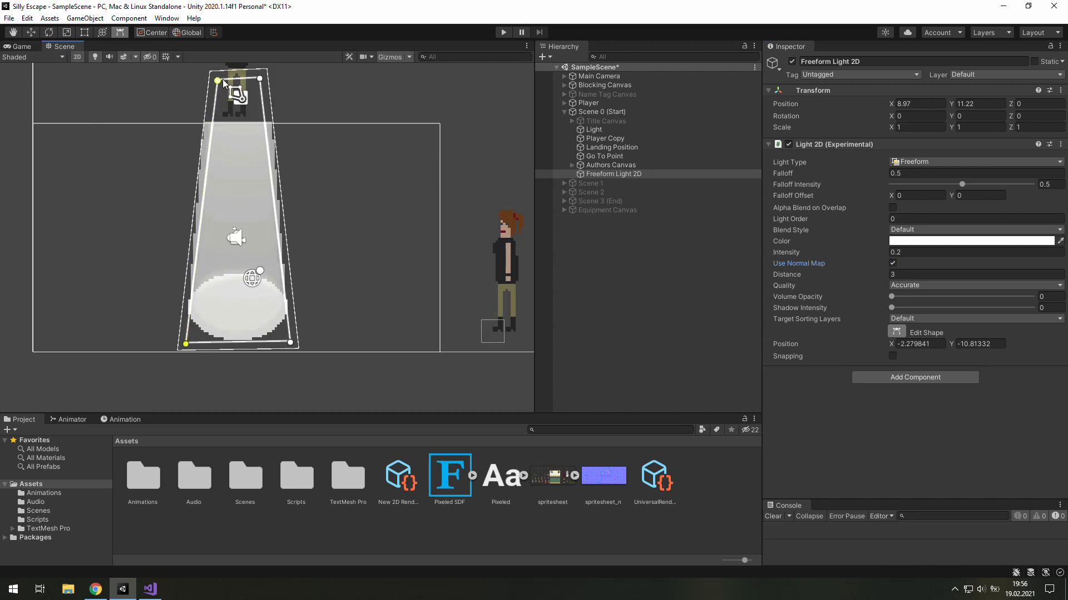
{"action": "left_click_drag", "start_coordinate": [220, 80], "coordinate": [262, 77]}
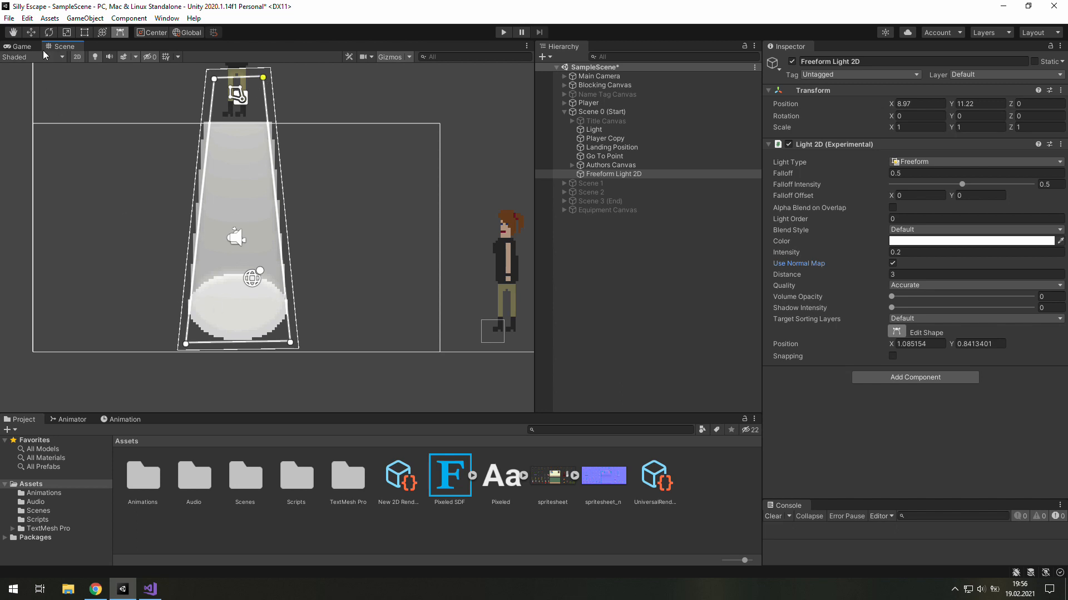
{"action": "left_click", "coordinate": [27, 47]}
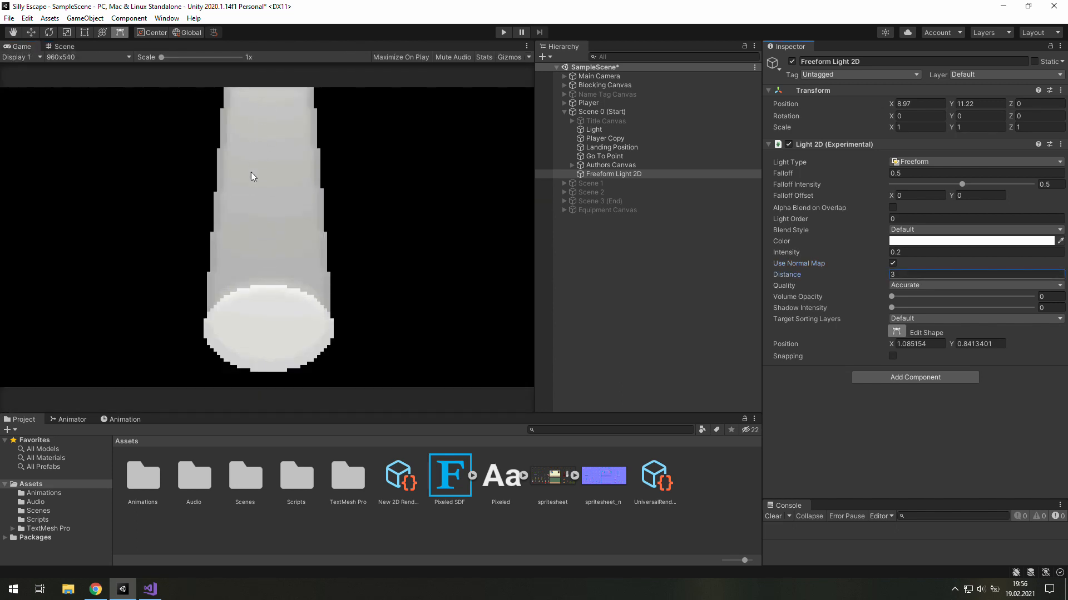
{"action": "left_click", "coordinate": [940, 230]}
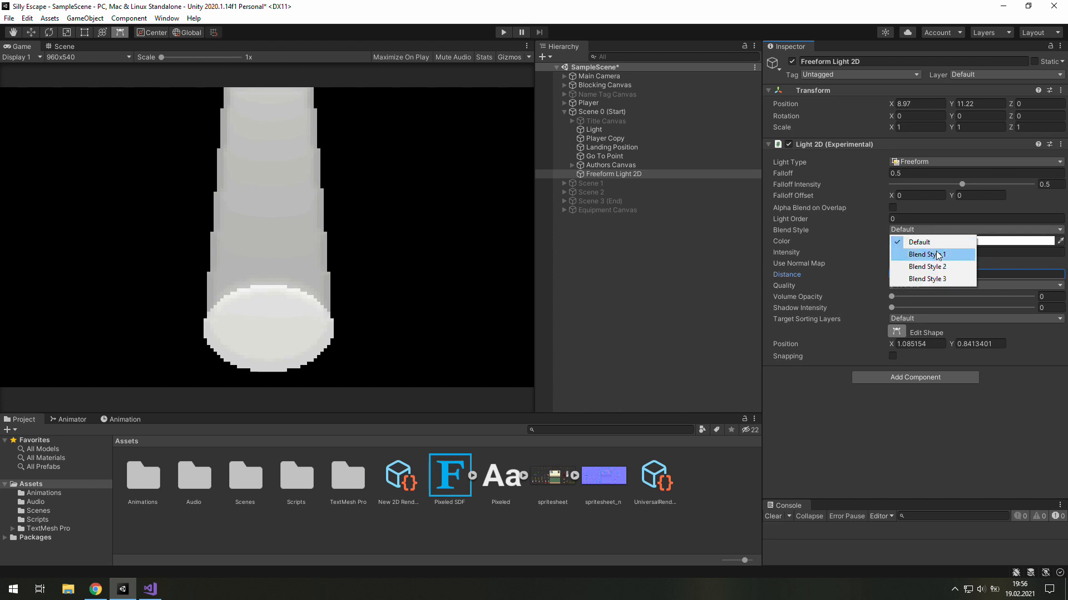
{"action": "left_click", "coordinate": [939, 255]}
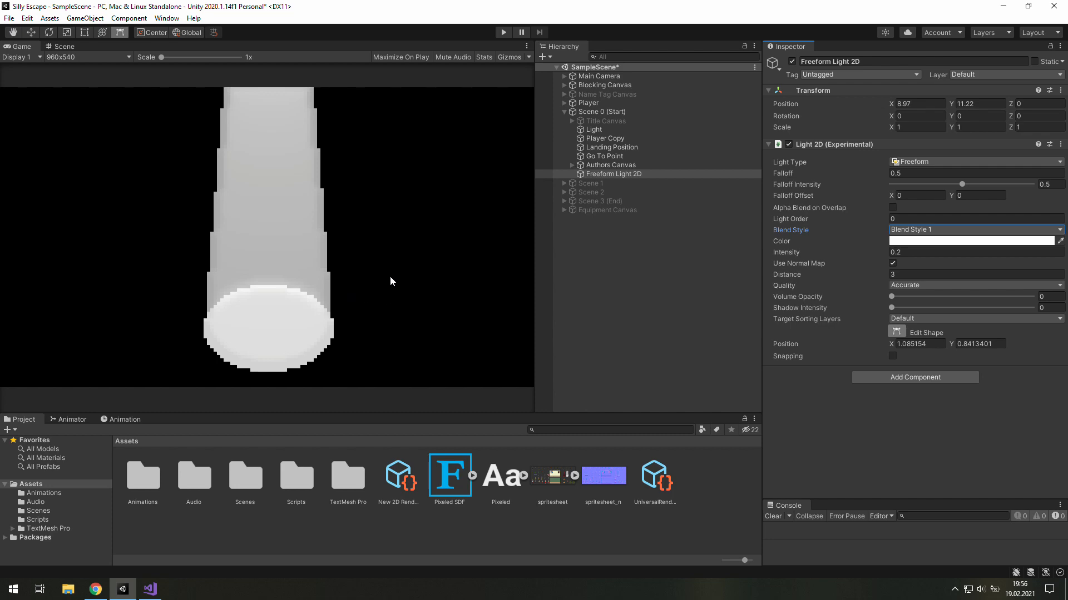
- Switch to Visual Studio, delete the "hide the player (TODO replace with URP)" comment and while loop from StartGameCoroutine in GameManager.cs, save, and return to Unity
{"action": "key", "text": "alt+Tab"}
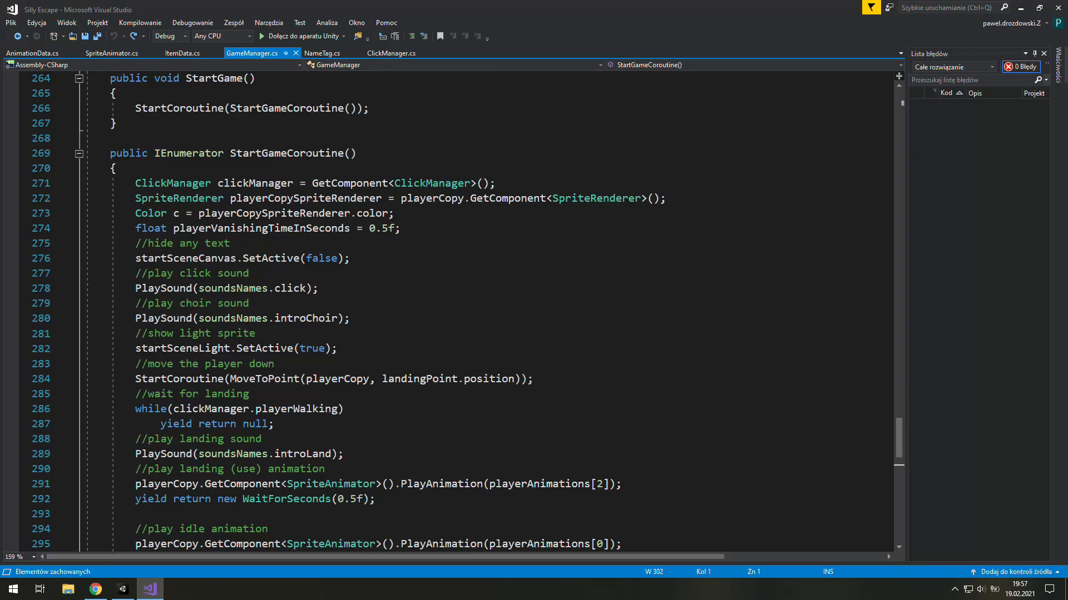
{"action": "scroll", "coordinate": [307, 156], "scroll_direction": "down", "scroll_amount": 7}
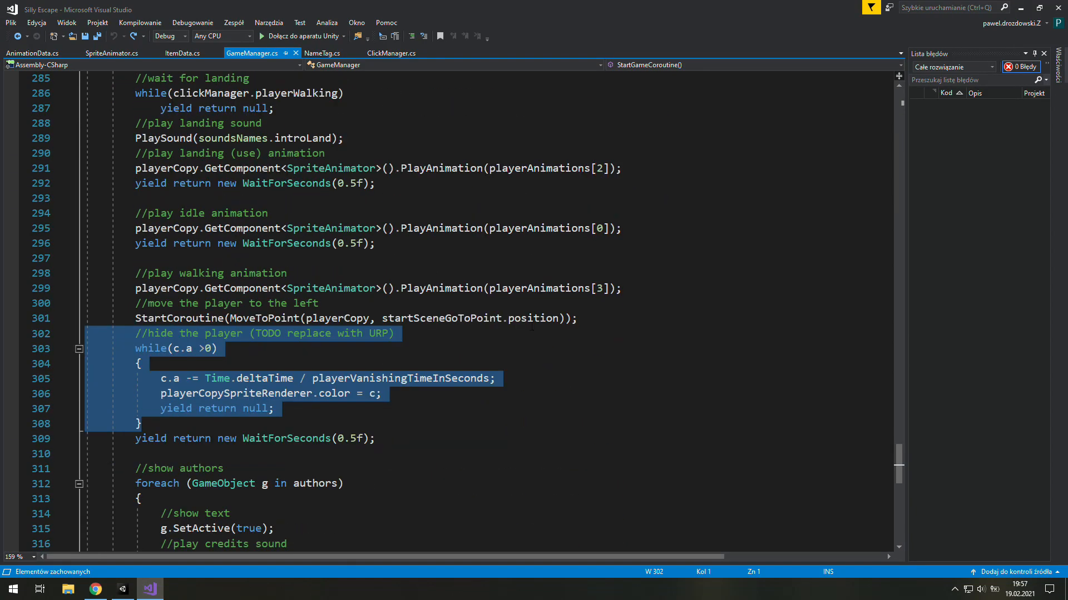
{"action": "key", "text": "Delete"}
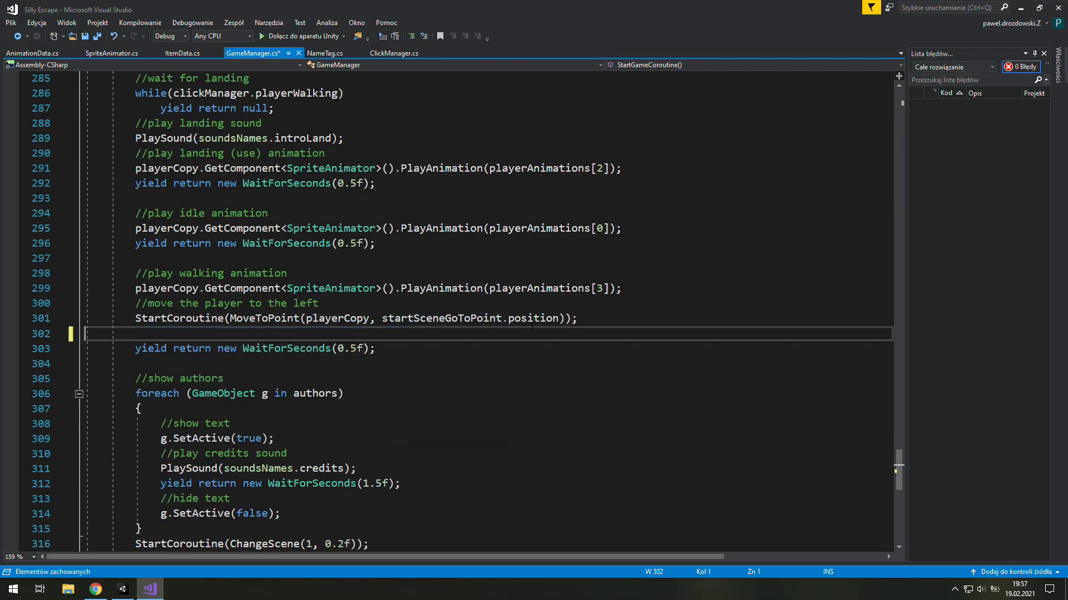
{"action": "key", "text": "BackSpace"}
{"action": "key", "text": "ctrl+s"}
{"action": "key", "text": "alt+Tab"}
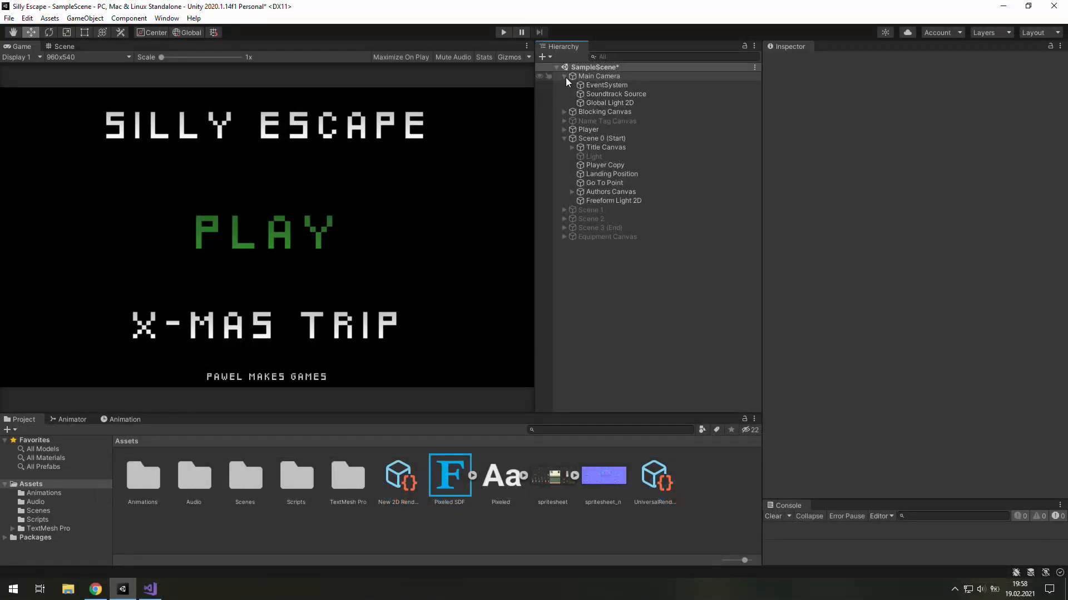
- Deactivate the Global Light 2D under Main Camera and duplicate the Freeform Light 2D in Scene 0 (Start)
{"action": "left_click", "coordinate": [592, 102]}
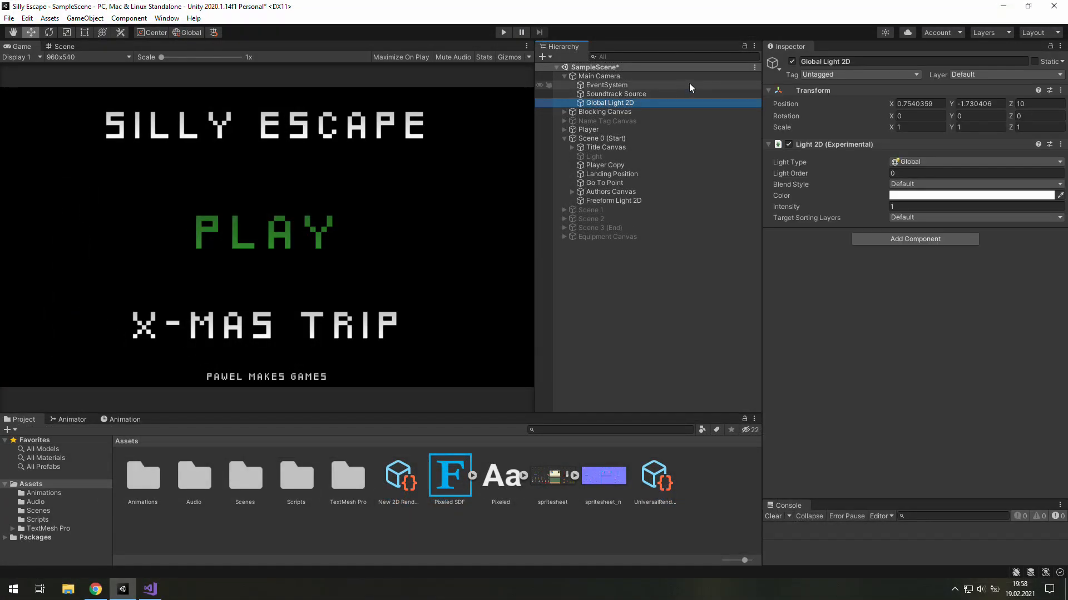
{"action": "left_click", "coordinate": [791, 62]}
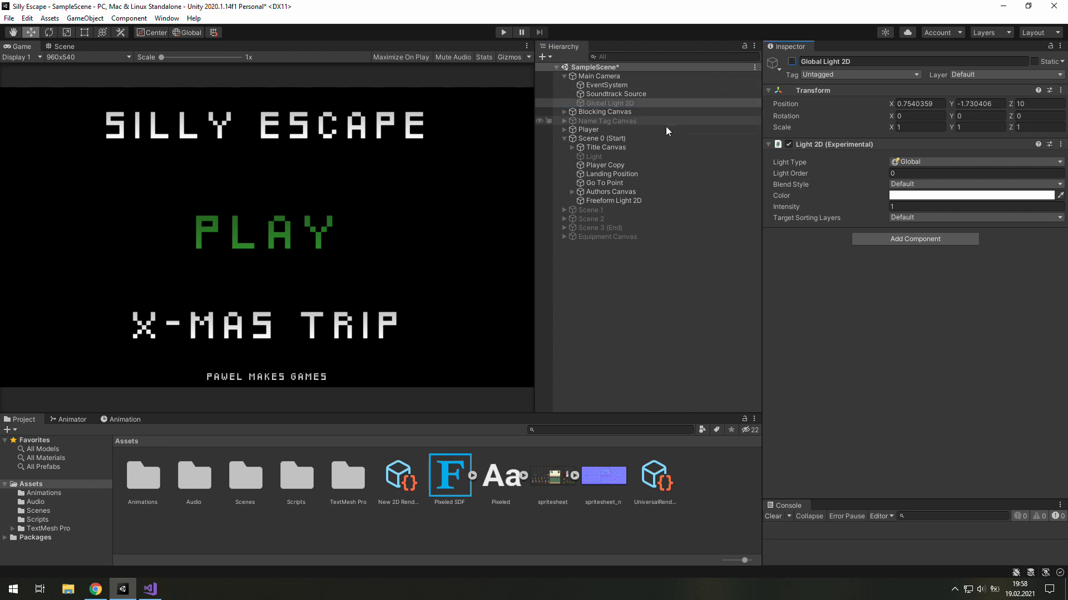
{"action": "left_click", "coordinate": [615, 200]}
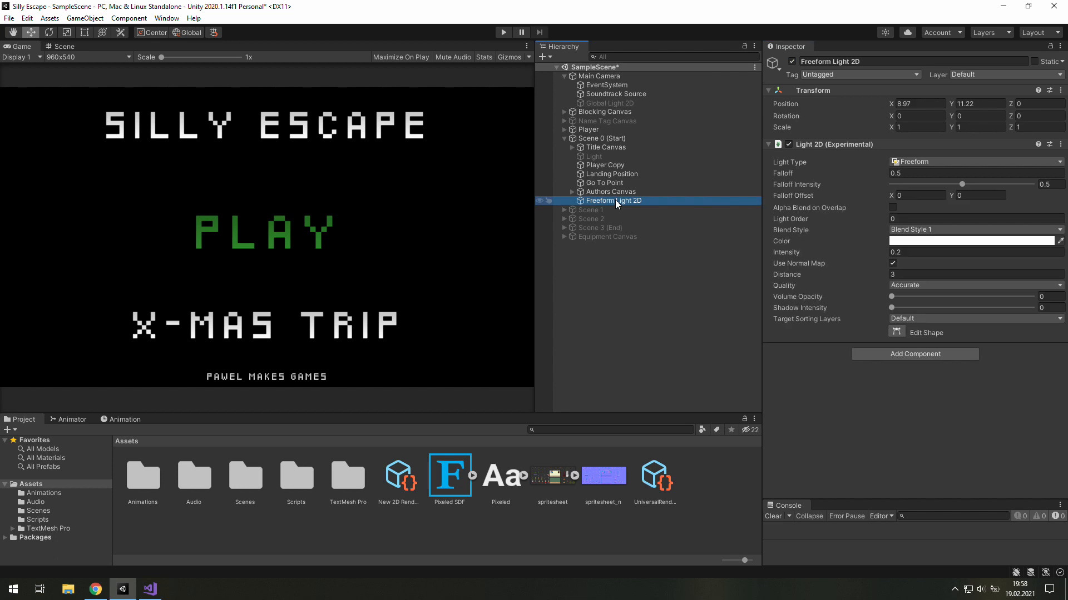
{"action": "key", "text": "ctrl+d"}
- Show the start scene's Light sprite and hide its Title Canvas to preview the beam under the freeform lights
{"action": "left_click", "coordinate": [616, 158]}
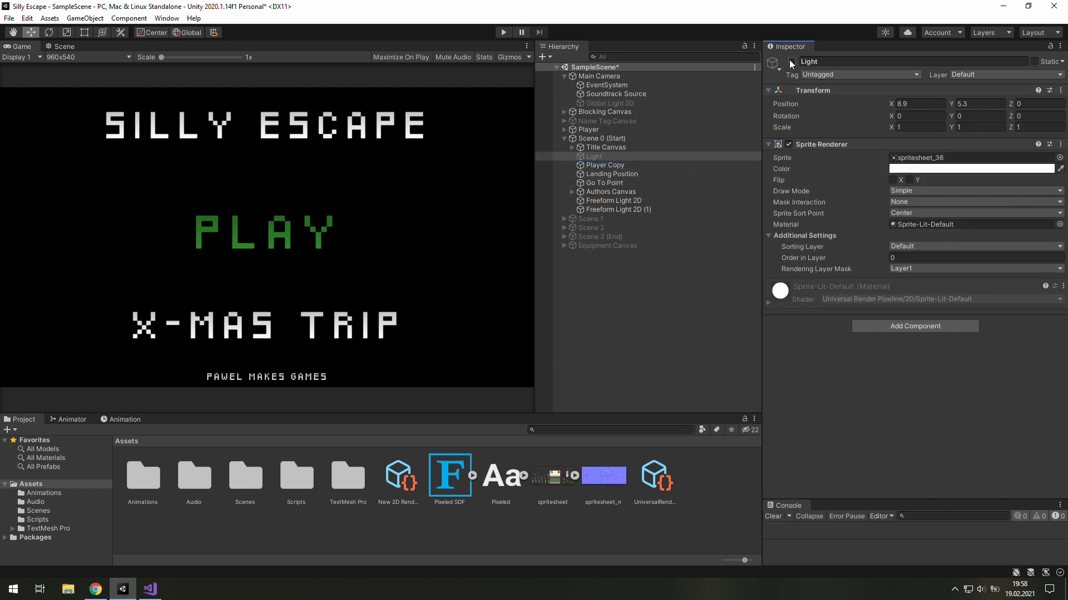
{"action": "left_click", "coordinate": [792, 62]}
{"action": "left_click", "coordinate": [641, 148]}
{"action": "left_click", "coordinate": [791, 62]}
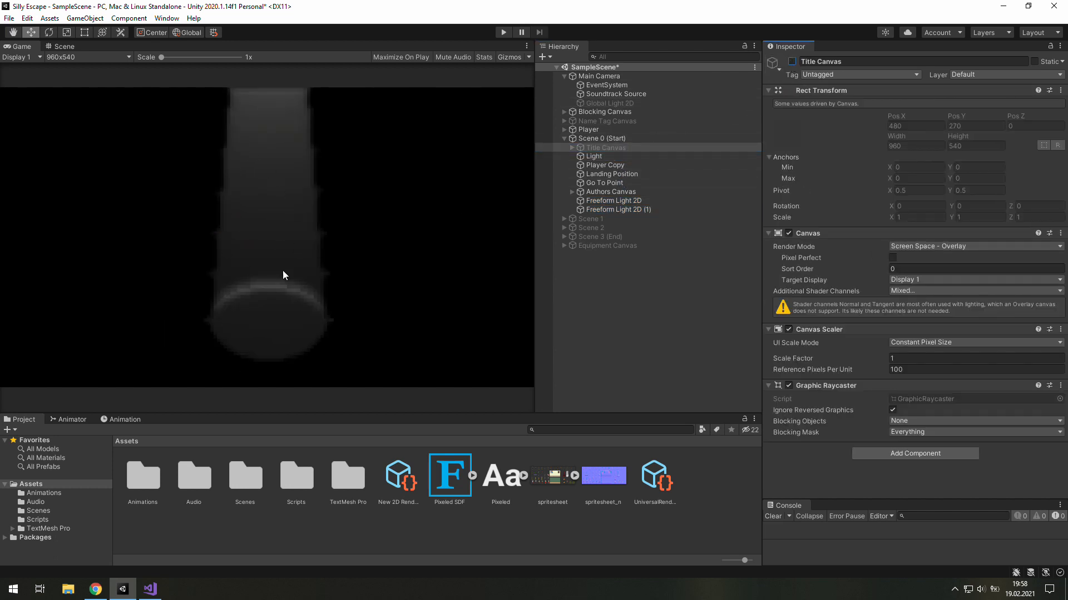
- Disable Use Normal Map on the duplicated Freeform Light 2D (1) and set its intensity to 0.8
{"action": "left_click", "coordinate": [631, 211]}
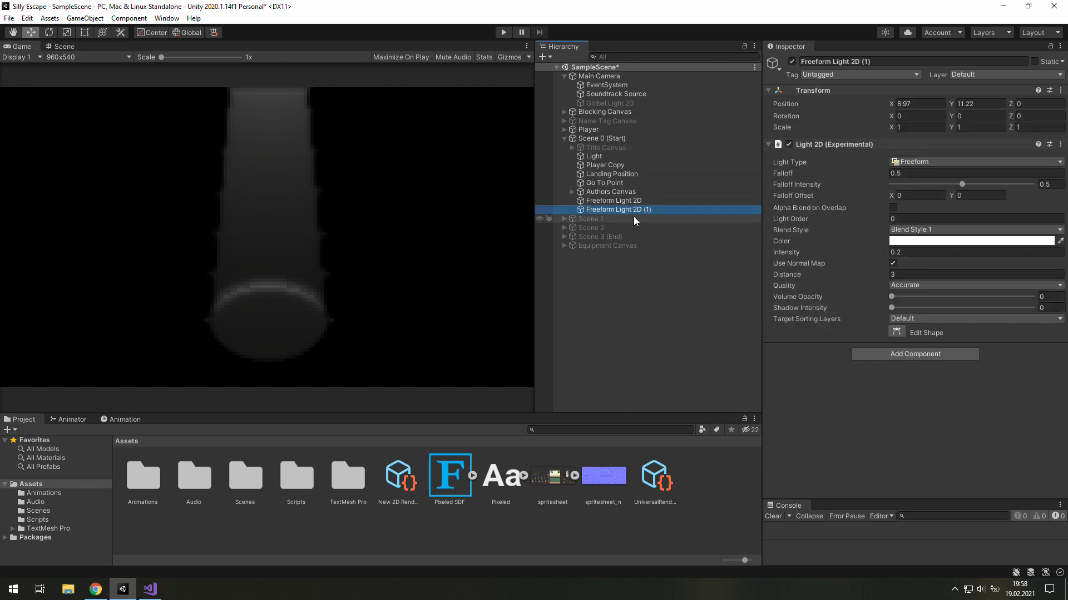
{"action": "left_click", "coordinate": [892, 263]}
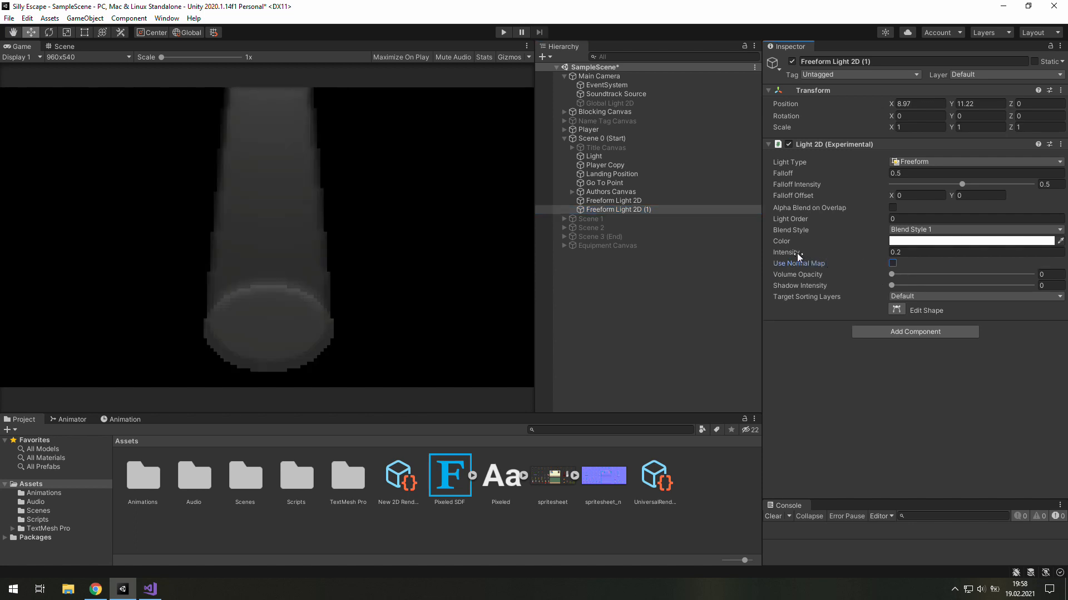
{"action": "left_click_drag", "start_coordinate": [796, 253], "coordinate": [808, 252]}
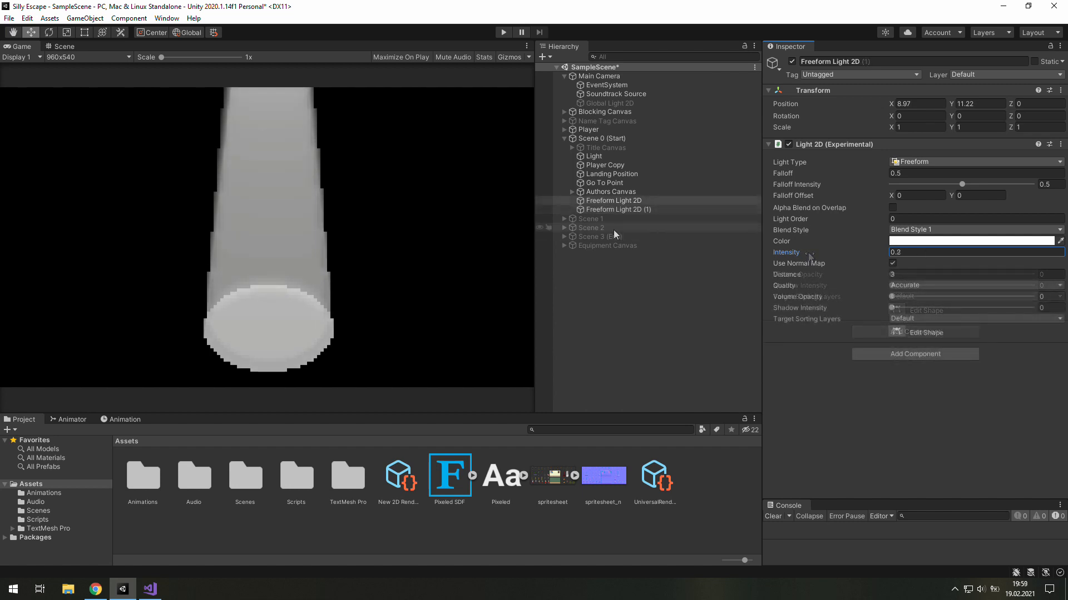
- Rename the duplicated light without normal mapping to Freeform Light 2D
{"action": "left_click", "coordinate": [623, 209]}
{"action": "left_click", "coordinate": [882, 59]}
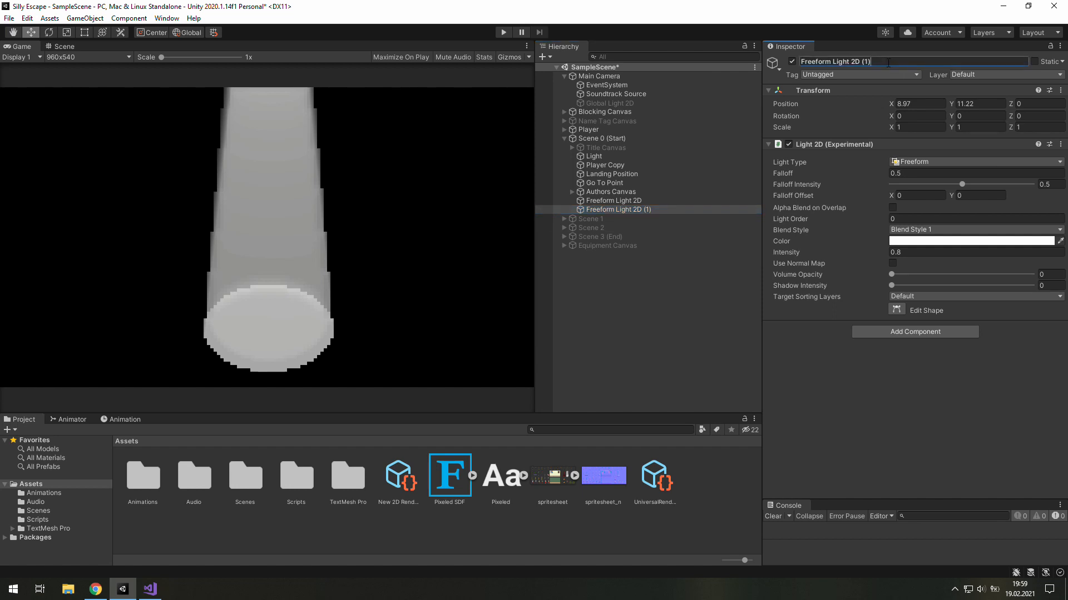
{"action": "key", "text": "BackSpace"}
{"action": "key", "text": "BackSpace"}
{"action": "key", "text": "BackSpace"}
- Rename the original normal-mapped light of 0.2 intensity to Freeform Light 2D Normal Map
{"action": "left_click", "coordinate": [676, 201]}
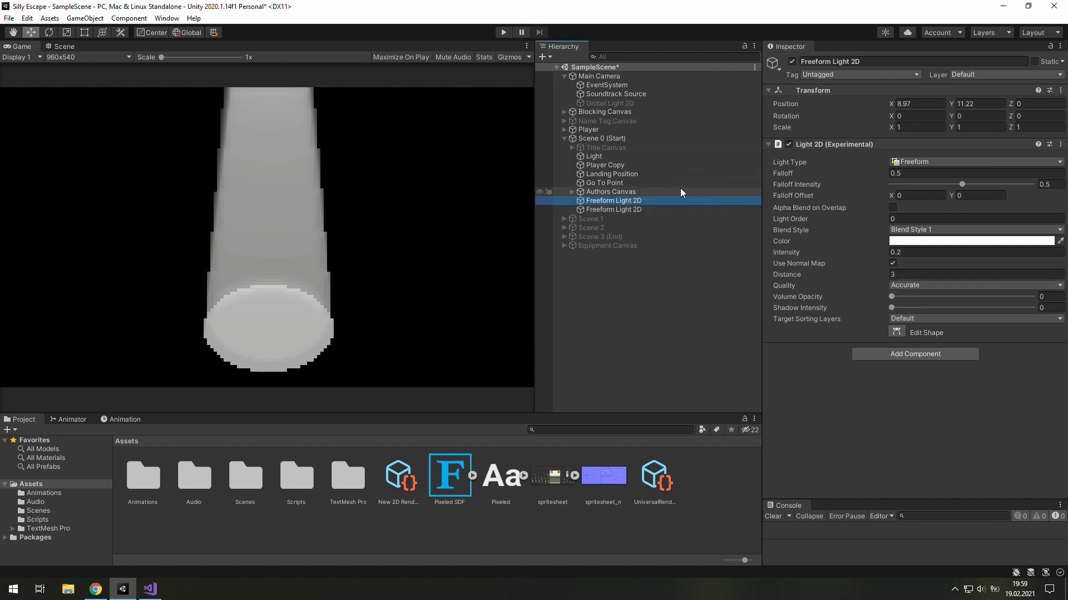
{"action": "type", "text": "Normal map"}
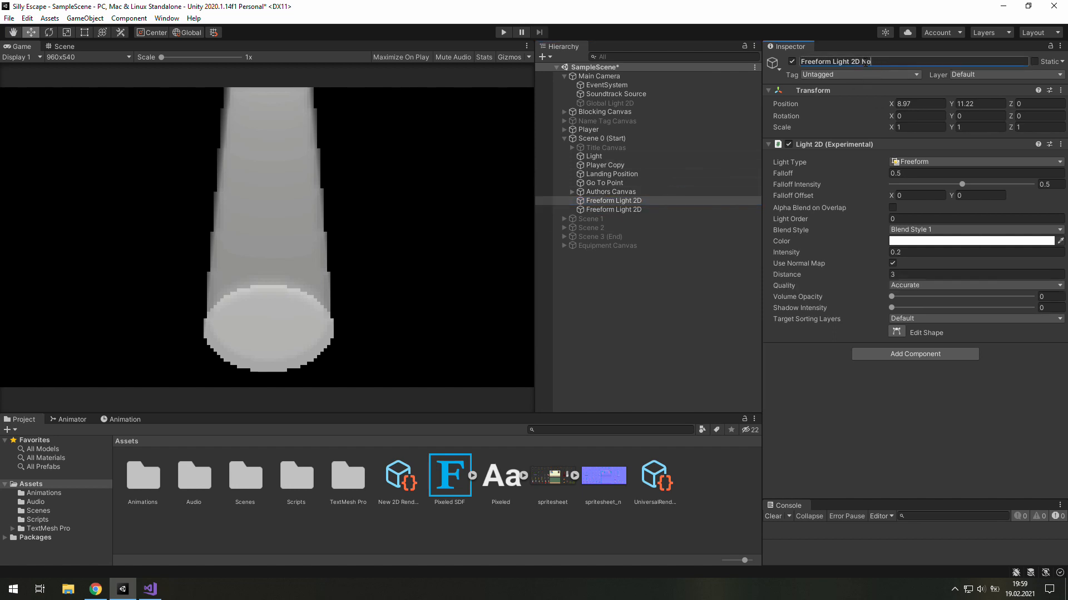
{"action": "key", "text": "Return"}
{"action": "double_click", "coordinate": [892, 62]}
{"action": "type", "text": "Map"}
{"action": "left_click", "coordinate": [689, 209]}
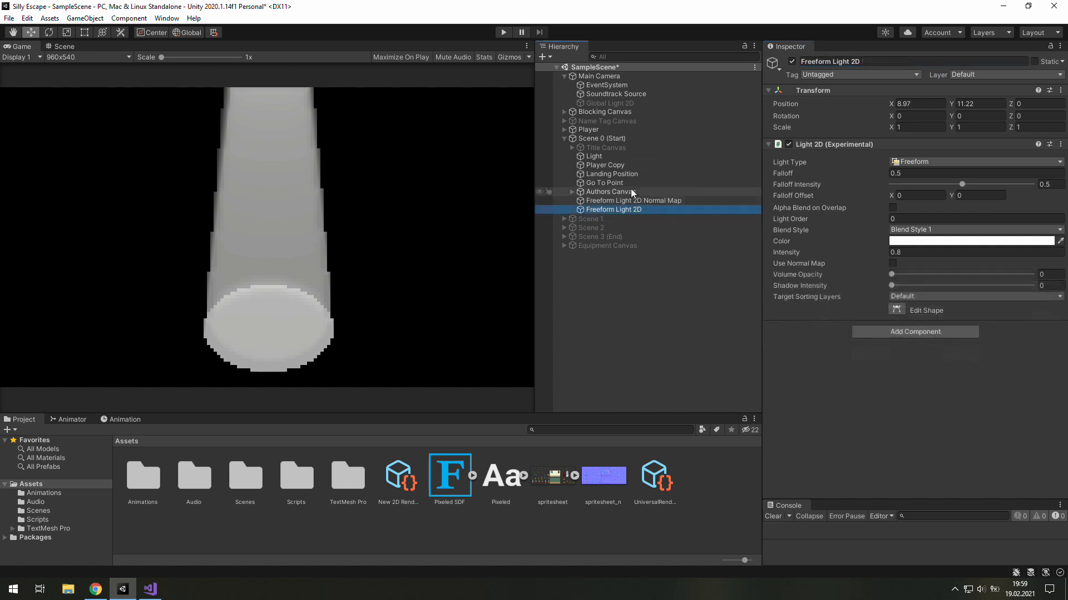
- Switch to Visual Studio and declare public GameObject globalLight; below soundEffects in the Setup section of GameManager.cs
{"action": "left_click", "coordinate": [600, 104]}
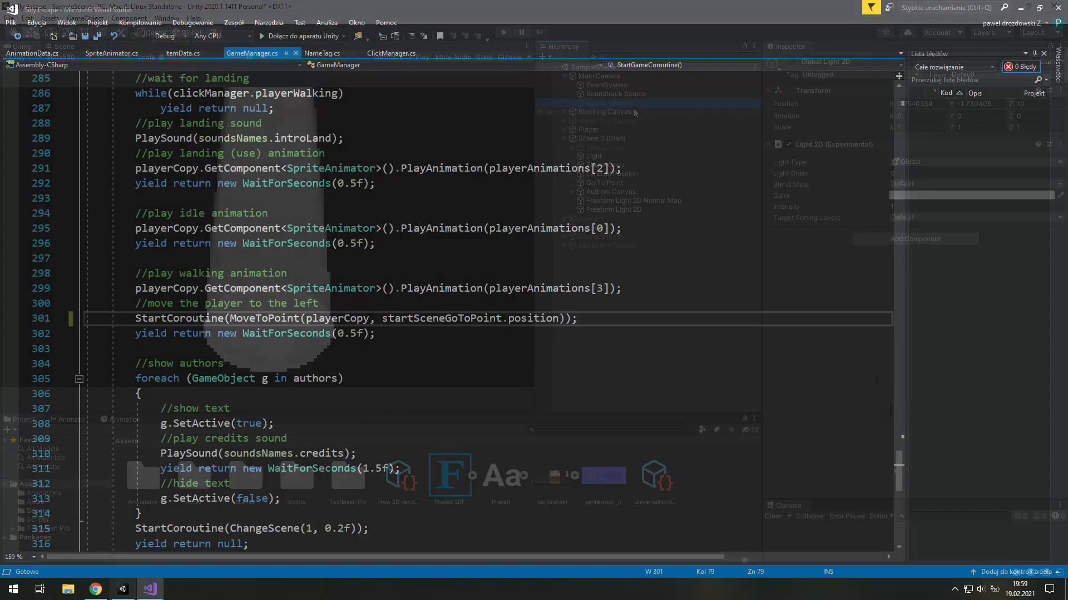
{"action": "left_click_drag", "start_coordinate": [899, 465], "coordinate": [899, 118]}
{"action": "scroll", "coordinate": [354, 186], "scroll_direction": "down", "scroll_amount": 7}
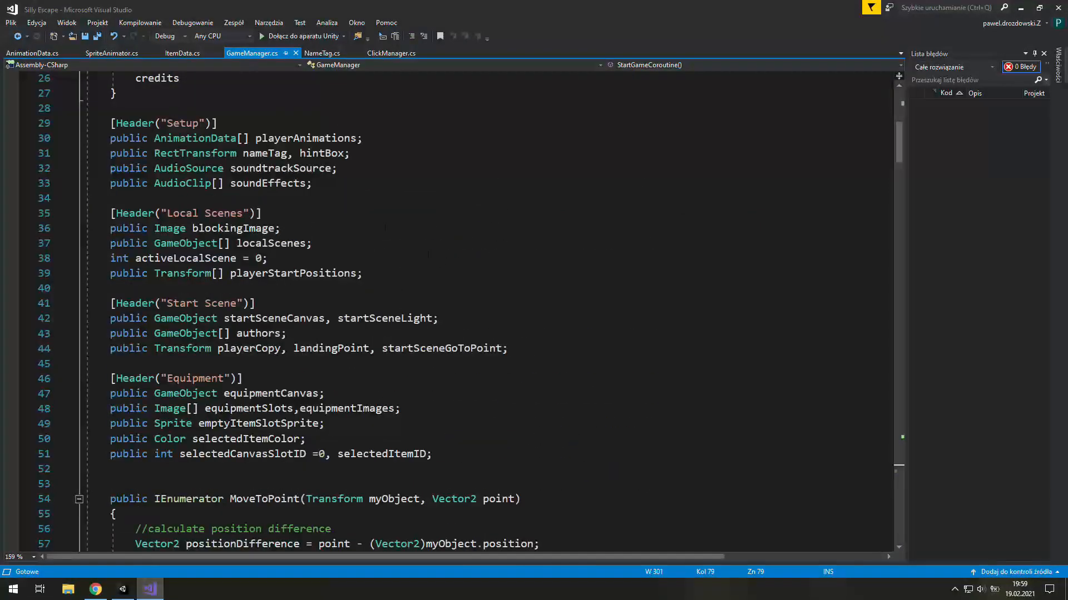
{"action": "left_click", "coordinate": [353, 186]}
{"action": "key", "text": "Return"}
{"action": "type", "text": "public"}
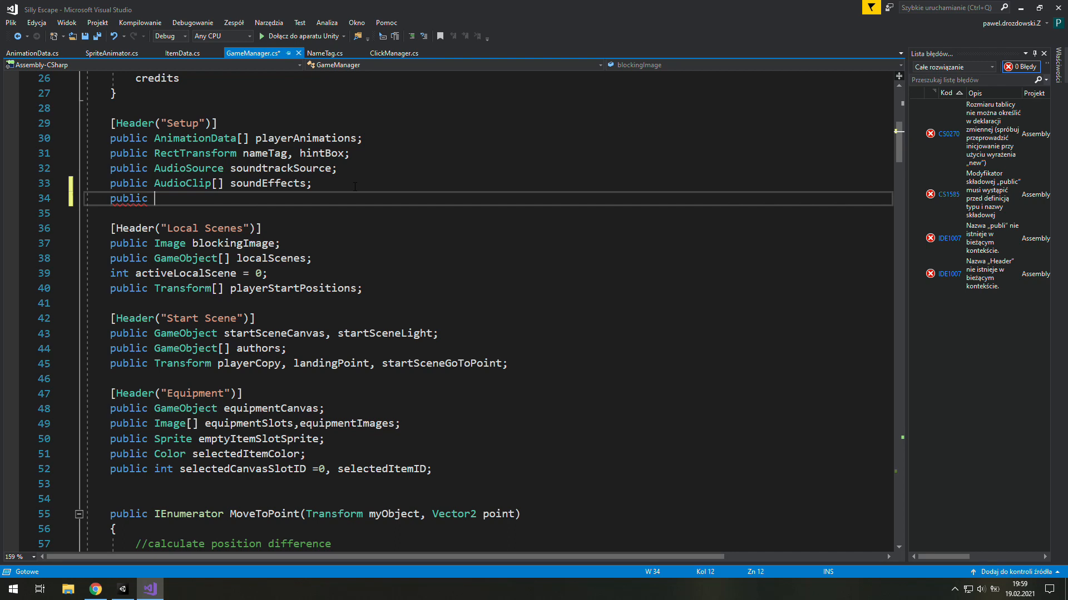
{"action": "type", "text": " gam"}
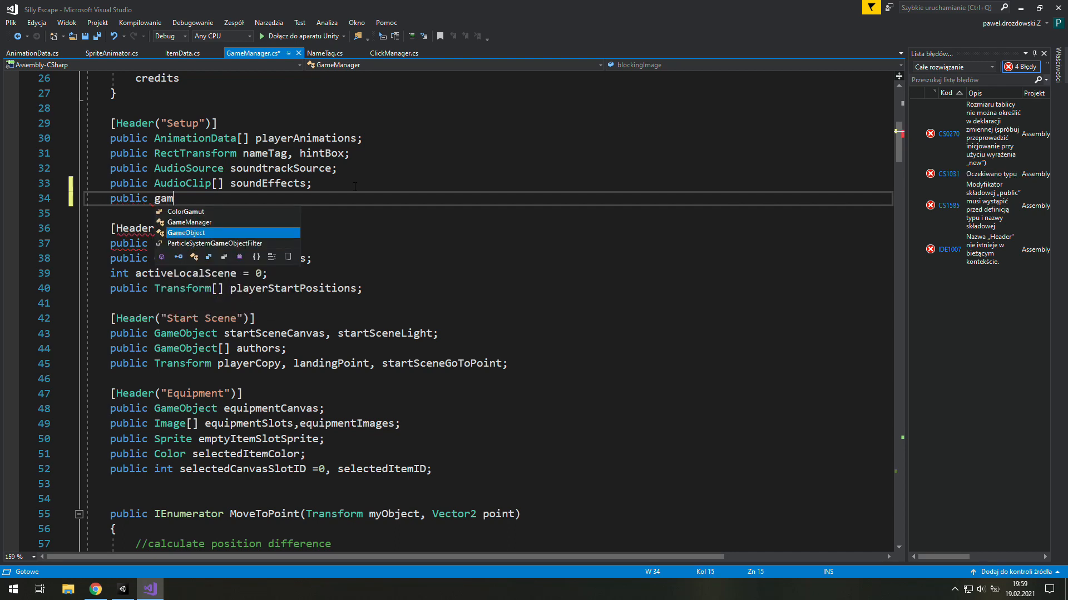
{"action": "type", "text": "eObject glob"}
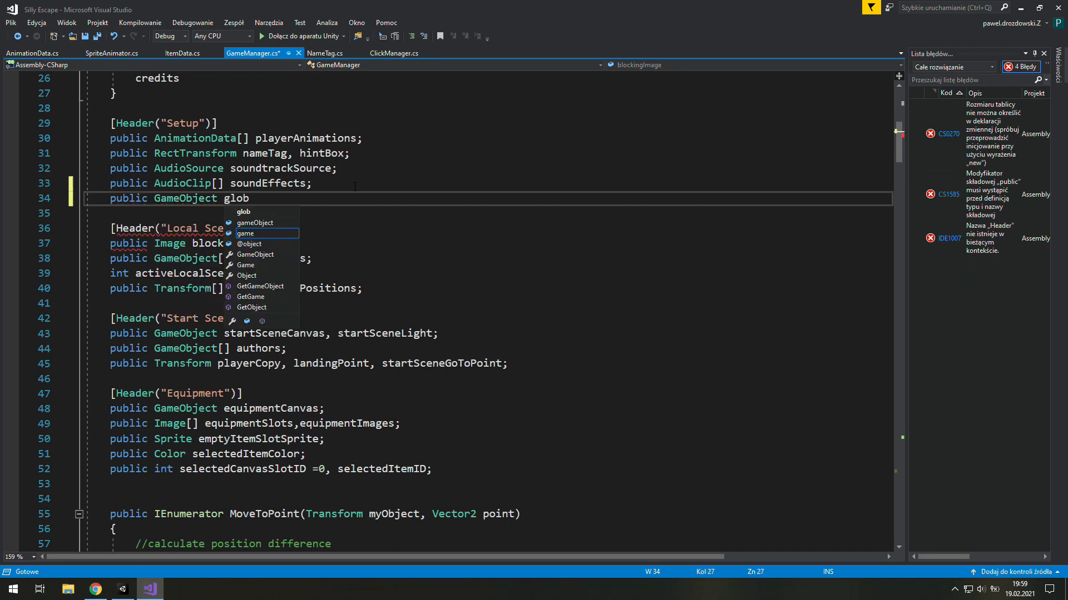
{"action": "type", "text": "alLight"}
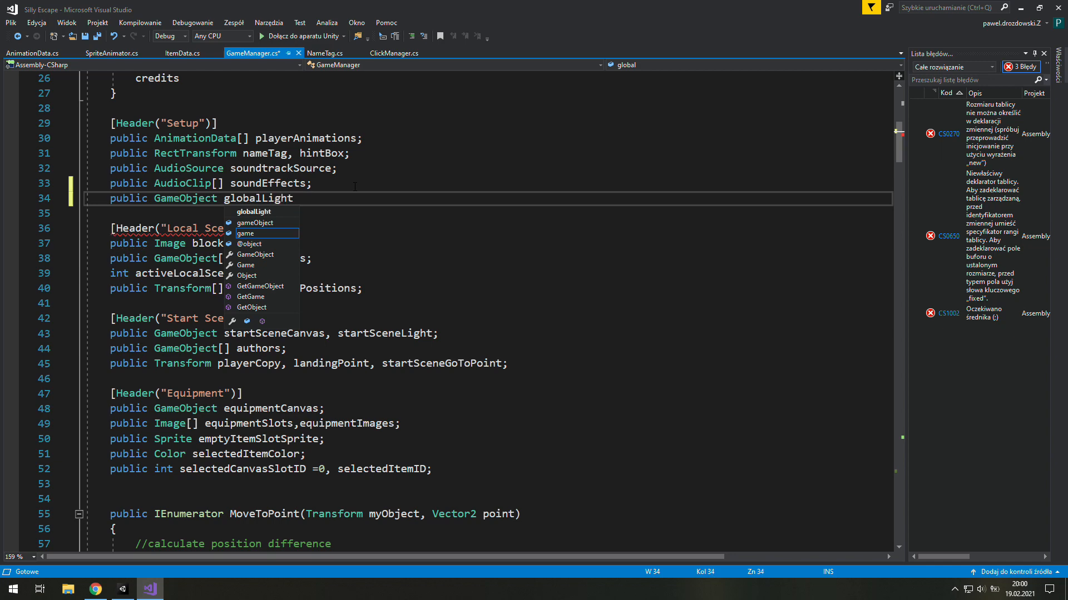
{"action": "type", "text": ";"}
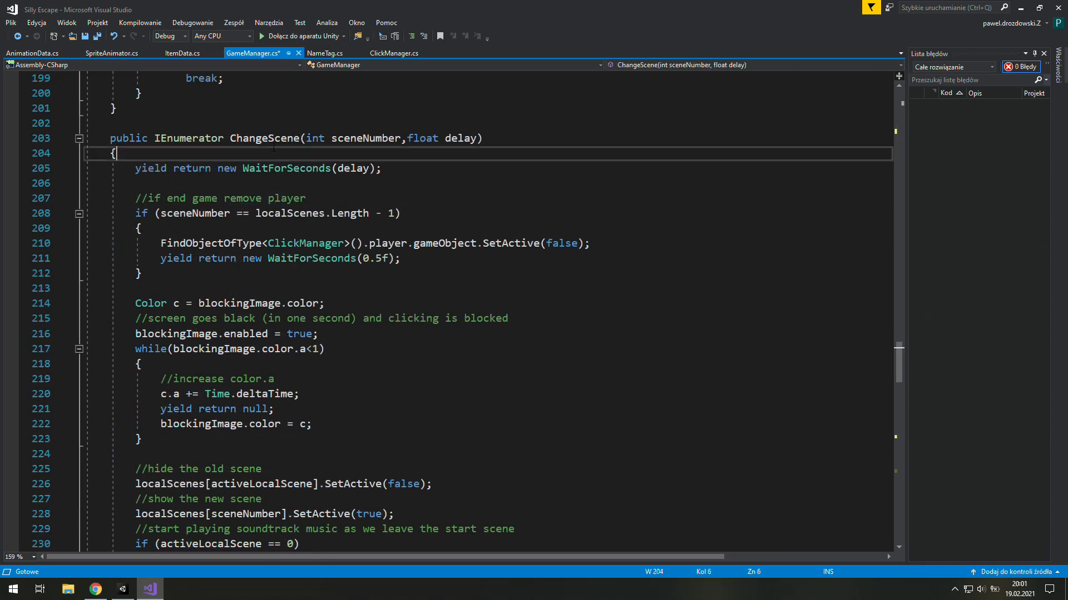
- In ChangeScene, wrap soundtrackSource.Play(); in braces under the if (activeLocalScene == 0) condition
{"action": "scroll", "coordinate": [337, 321], "scroll_direction": "down", "scroll_amount": 5}
{"action": "left_click", "coordinate": [337, 321]}
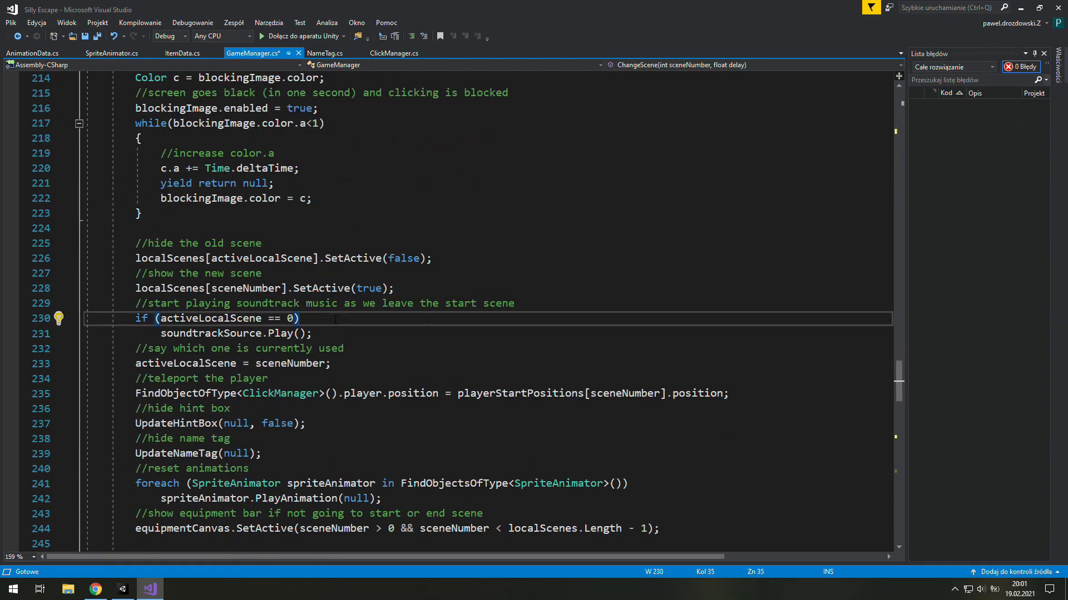
{"action": "key", "text": "Return"}
{"action": "type", "text": "{"}
{"action": "key", "text": "Delete"}
{"action": "left_click", "coordinate": [360, 349]}
{"action": "key", "text": "Return"}
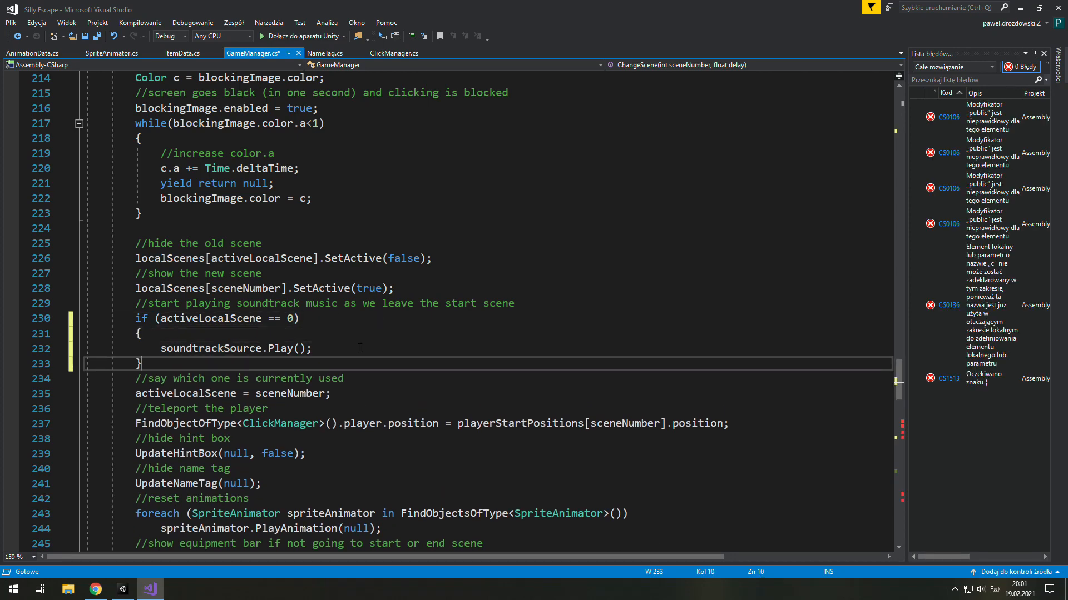
{"action": "type", "text": "}"}
- Add globalLight.SetActive(true); after soundtrackSource.Play(); inside the activeLocalScene == 0 block and save the script
{"action": "left_click", "coordinate": [330, 340]}
{"action": "key", "text": "Return"}
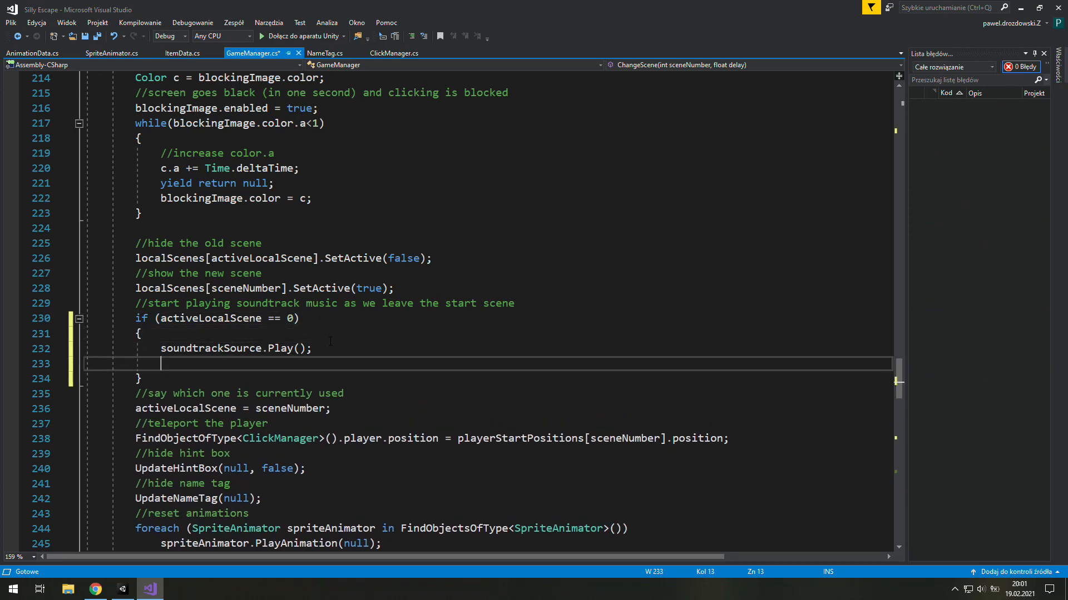
{"action": "type", "text": "globalLight.set"}
{"action": "type", "text": "Active(true);"}
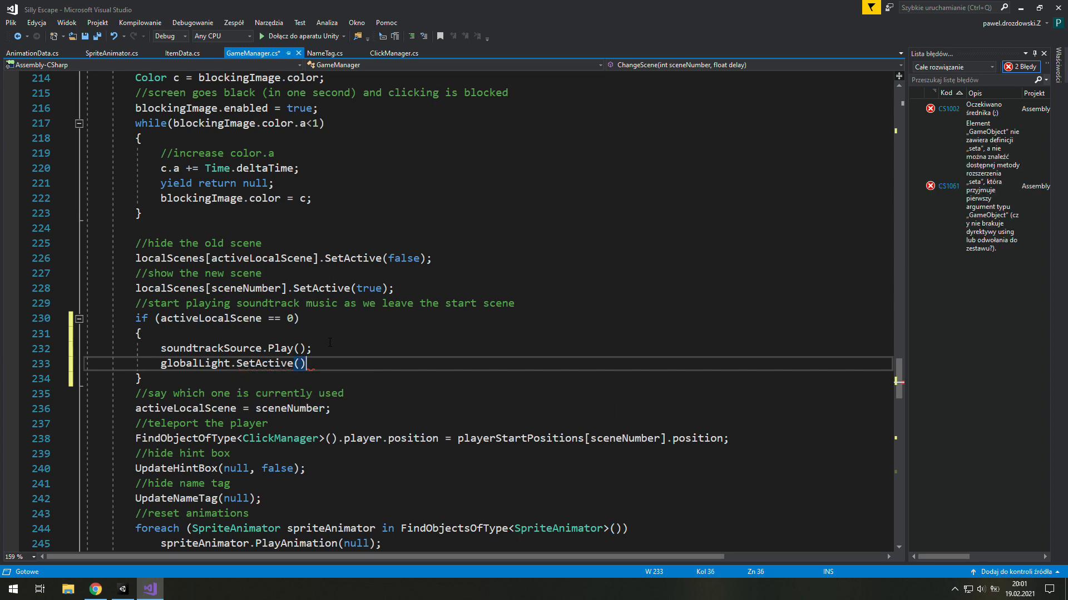
{"action": "key", "text": "ctrl+s"}
- Split the soundtrack comment into "//as we leave the start scene" above the if statement and "//start playing soundtrack music" inside its block
{"action": "left_click_drag", "start_coordinate": [516, 303], "coordinate": [124, 303]}
{"action": "key", "text": "ctrl+x"}
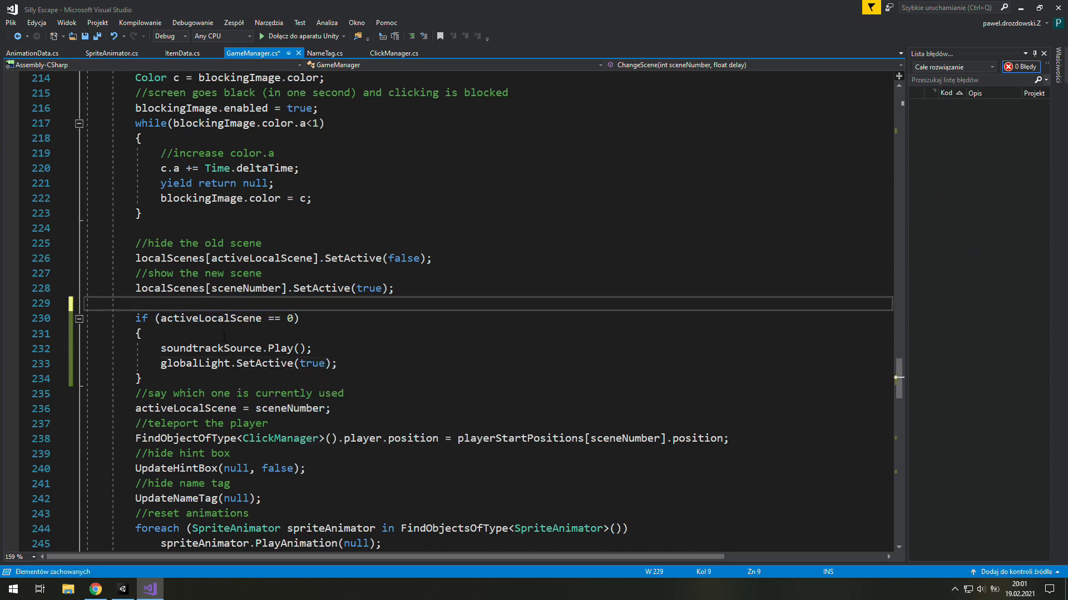
{"action": "left_click", "coordinate": [223, 337]}
{"action": "key", "text": "Return"}
{"action": "key", "text": "ctrl+v"}
{"action": "left_click_drag", "start_coordinate": [560, 350], "coordinate": [370, 350]}
{"action": "key", "text": "ctrl+x"}
{"action": "left_click", "coordinate": [356, 303]}
{"action": "type", "text": "//"}
{"action": "key", "text": "ctrl+v"}
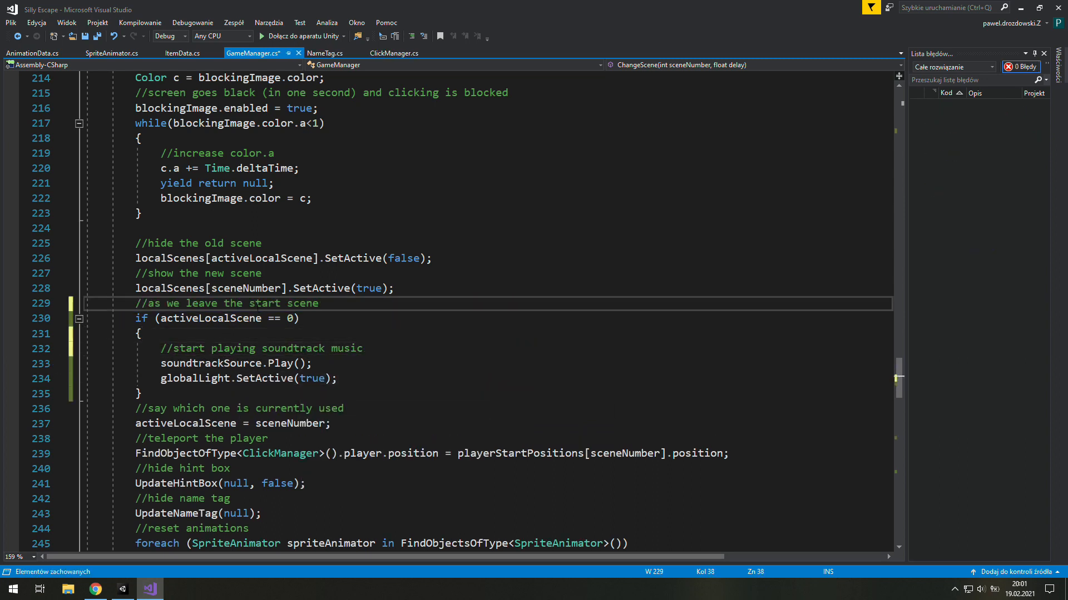
- Insert the comment "//turn on the global light" above the globalLight.SetActive(true) line and save GameManager.cs
{"action": "left_click", "coordinate": [359, 362]}
{"action": "key", "text": "Return"}
{"action": "type", "text": "//turn on the global light"}
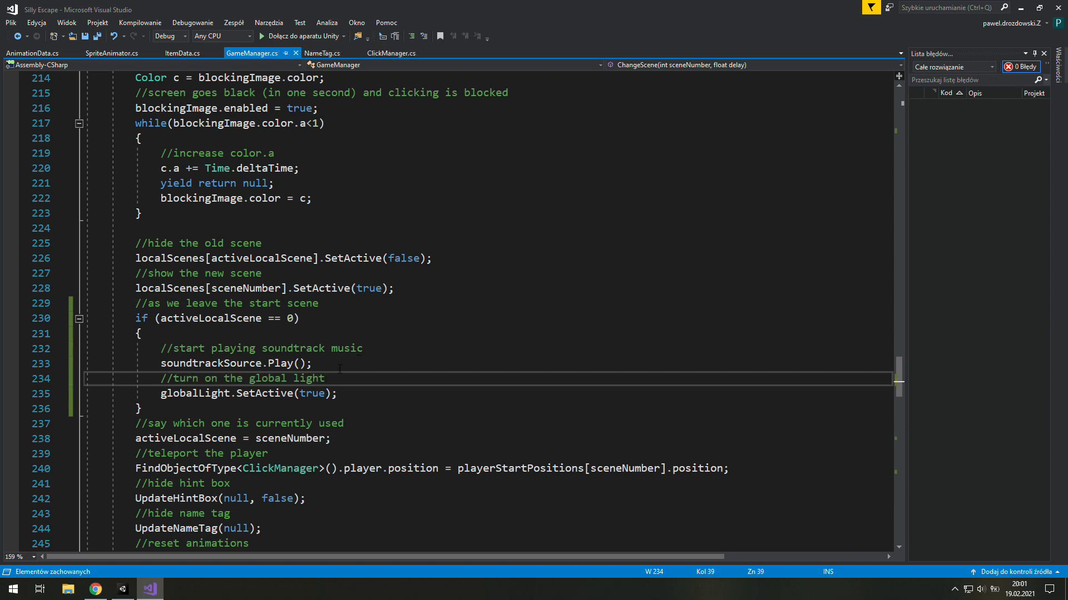
- Return to Unity and assign Global Light 2D to the Global Light field of the Main Camera's Game Manager script
{"action": "key", "text": "alt+Tab"}
{"action": "scroll", "coordinate": [865, 298], "scroll_direction": "down", "scroll_amount": 10}
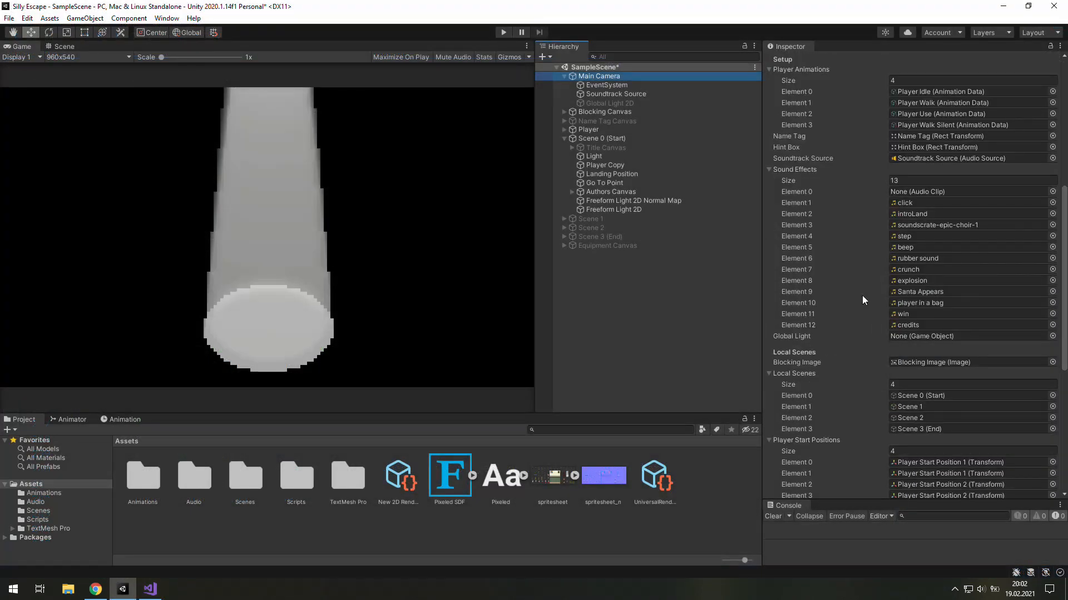
{"action": "left_click_drag", "start_coordinate": [609, 103], "coordinate": [945, 336]}
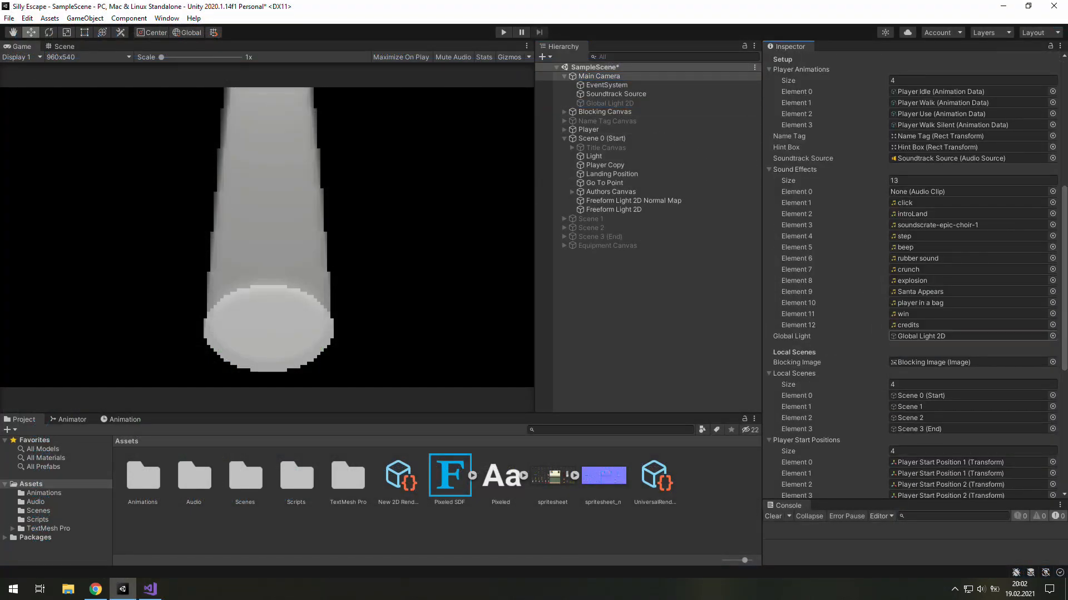
- Reactivate the start scene's Title Canvas, deactivate its Light sprite, and collapse the Main Camera and Scene 0 (Start) hierarchies
{"action": "left_click", "coordinate": [564, 76]}
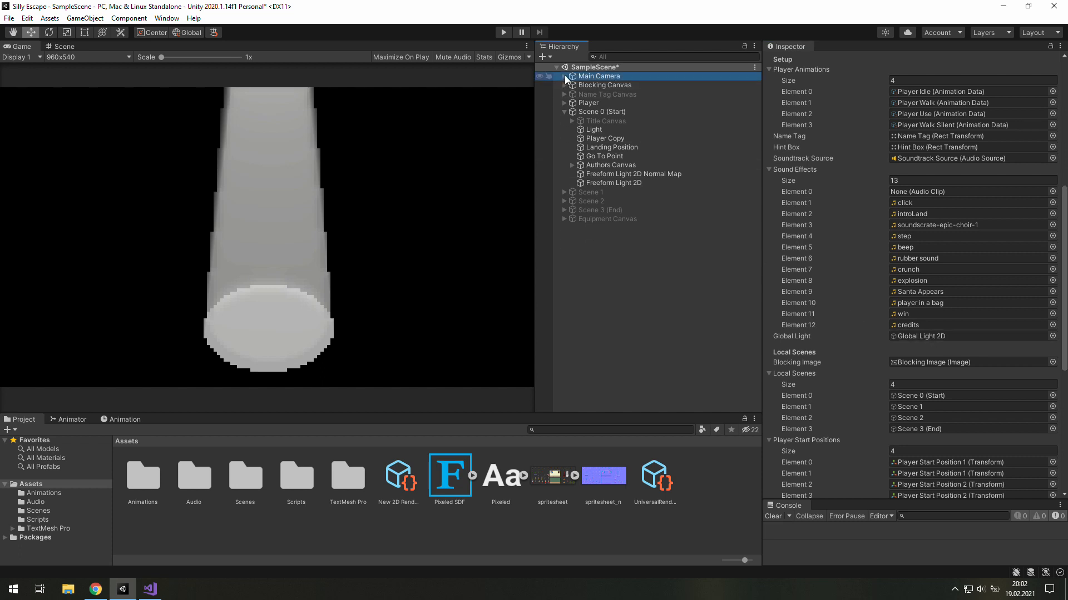
{"action": "left_click", "coordinate": [567, 122]}
{"action": "left_click", "coordinate": [792, 61]}
{"action": "left_click", "coordinate": [639, 129]}
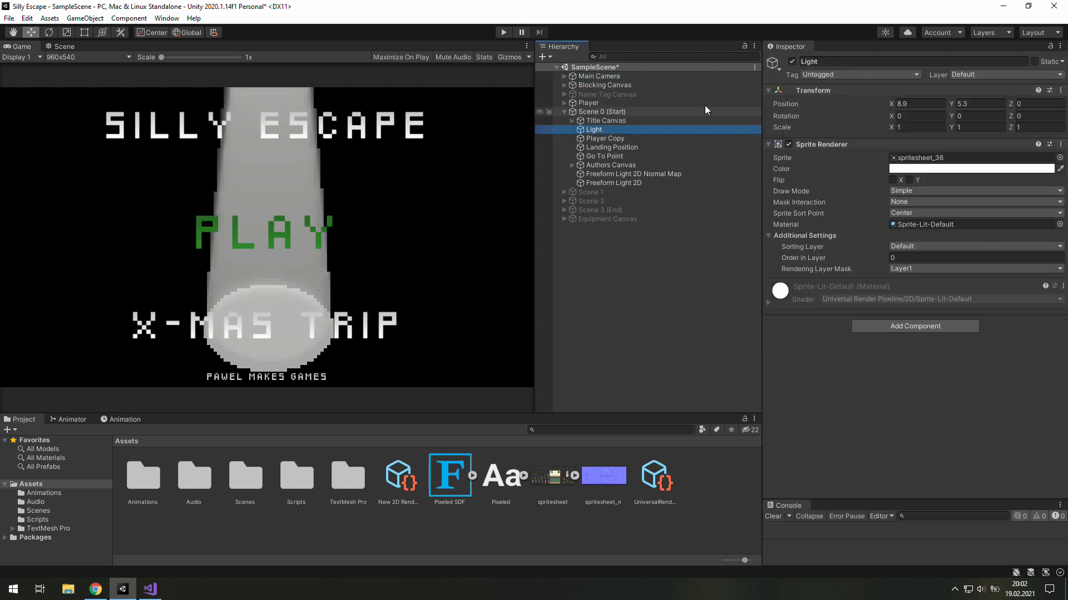
{"action": "left_click", "coordinate": [792, 62]}
{"action": "left_click", "coordinate": [644, 112]}
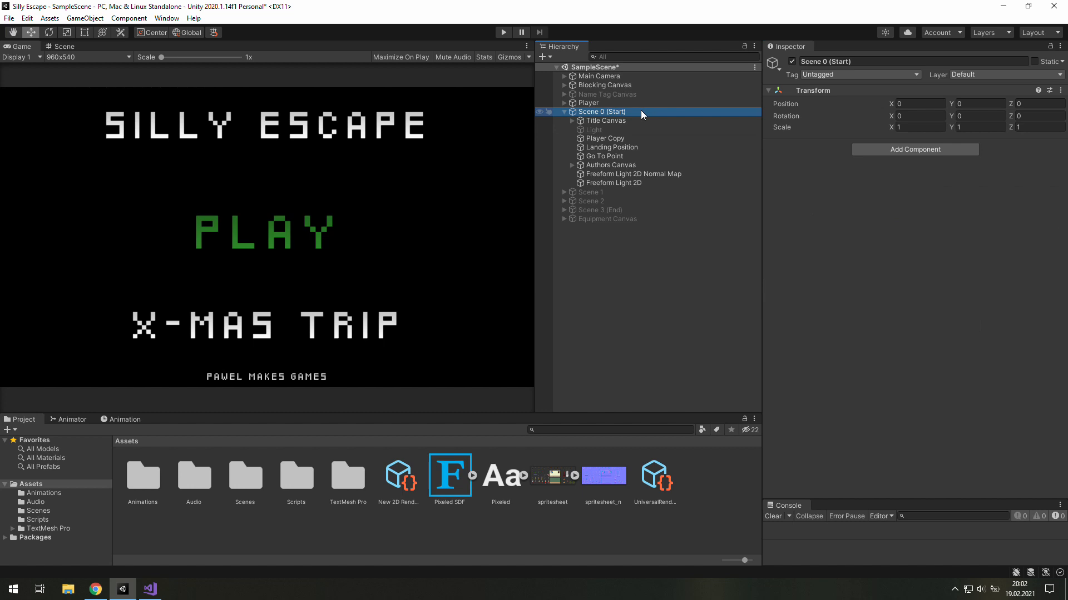
{"action": "left_click", "coordinate": [562, 112]}
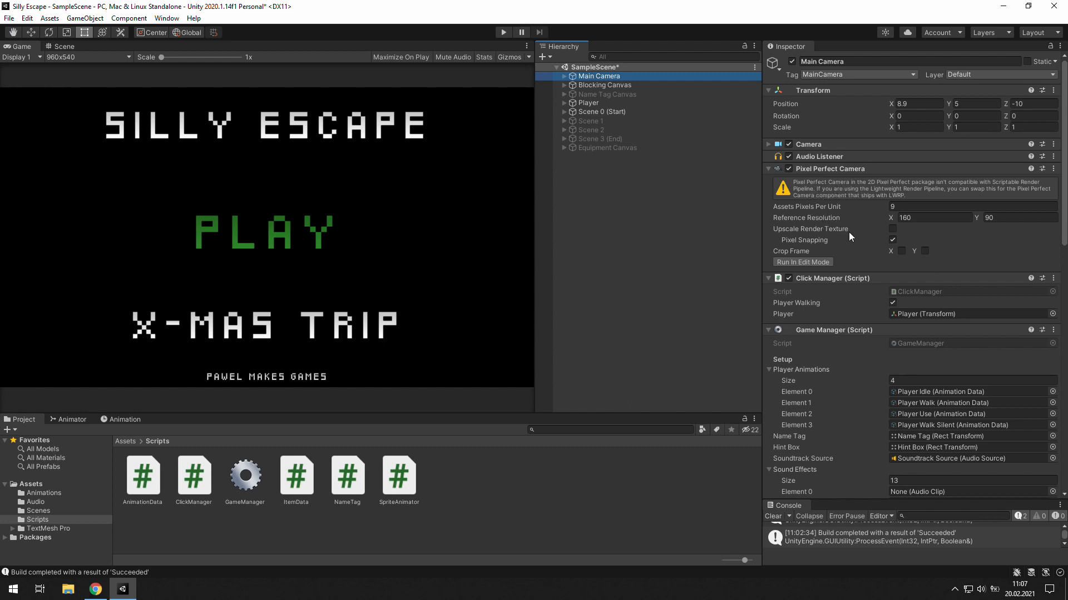
- Add a Pixel Perfect Camera (Experimental) component to the Main Camera
{"action": "mouse_move", "coordinate": [849, 236]}
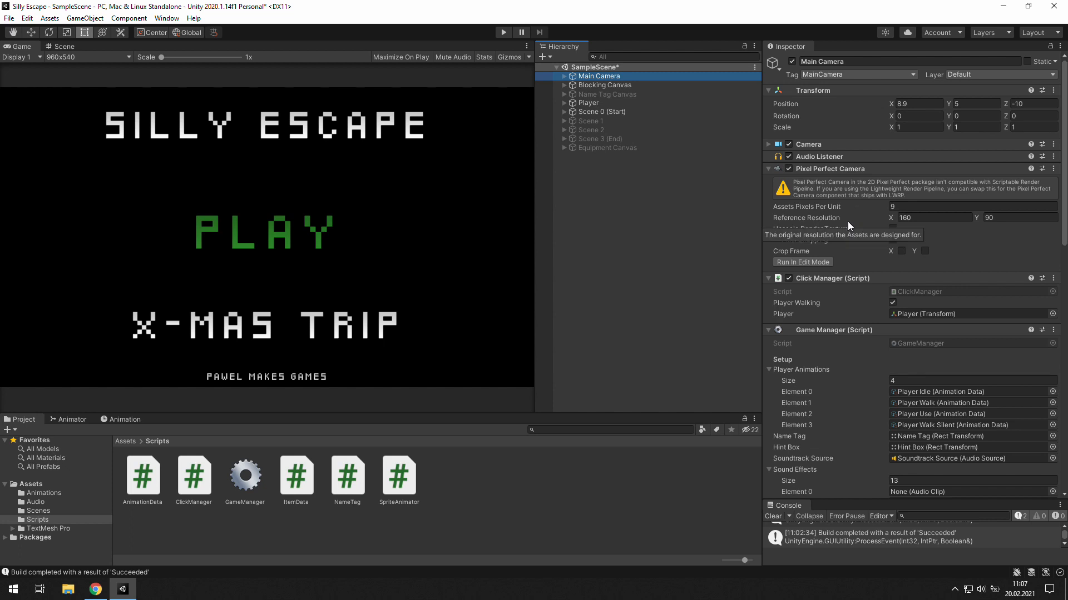
{"action": "left_click", "coordinate": [767, 331]}
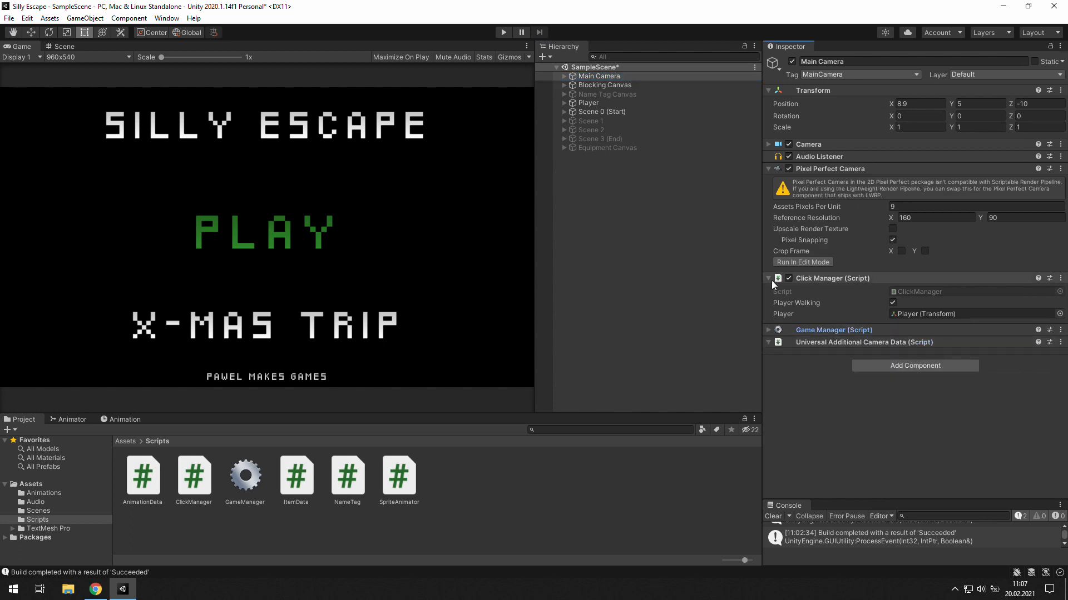
{"action": "left_click", "coordinate": [891, 366]}
{"action": "type", "text": "pixel"}
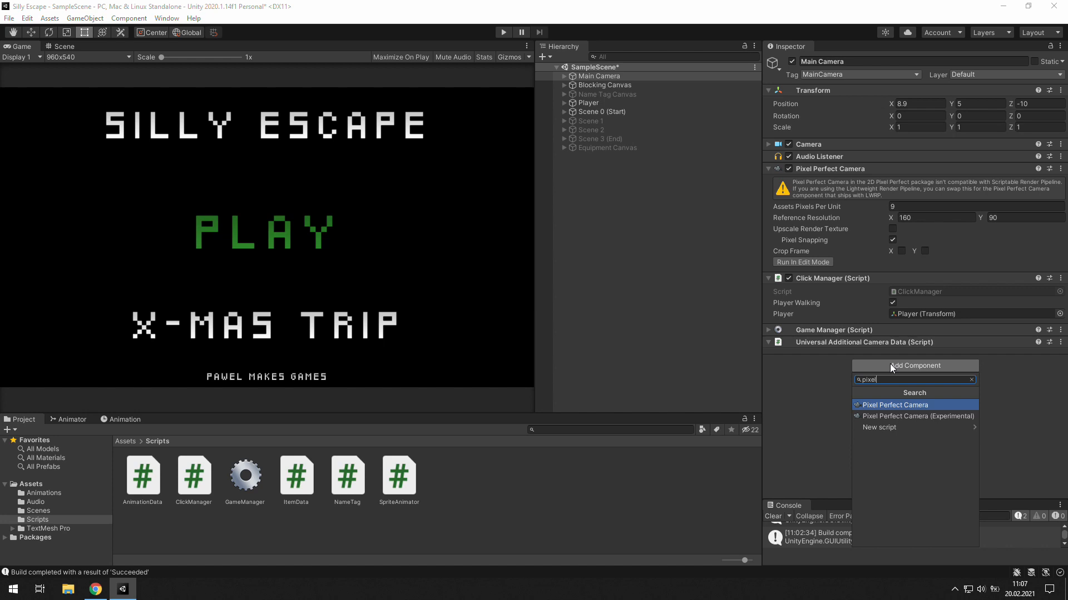
{"action": "key", "text": "Down"}
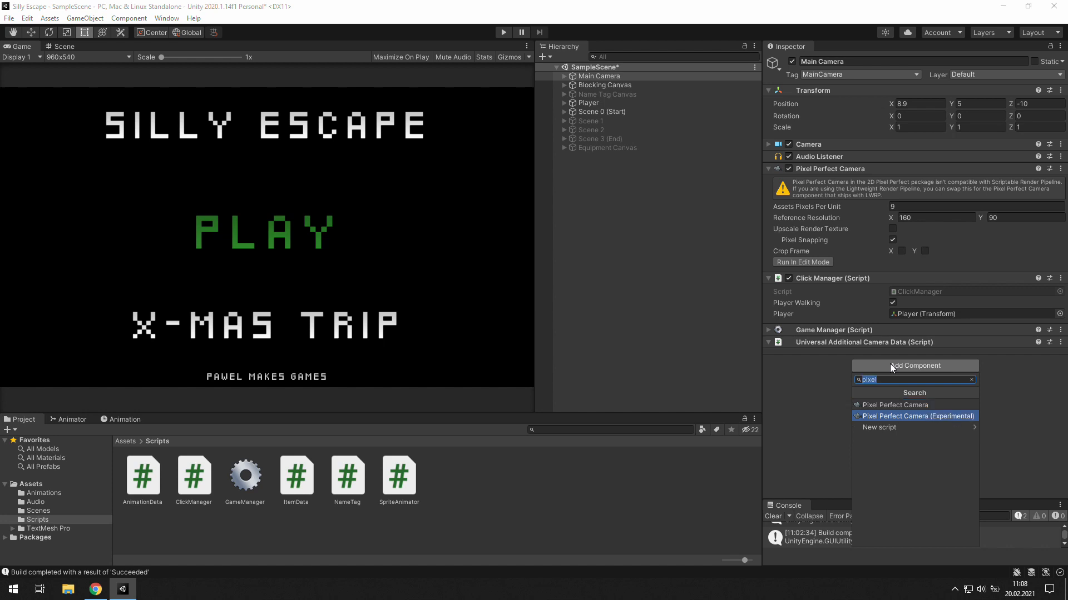
{"action": "left_click", "coordinate": [916, 416]}
- Configure the experimental pixel camera with 9 pixels per unit, 160 x 90 reference resolution and Pixel Snapping, and remove the old Pixel Perfect Camera
{"action": "left_click_drag", "start_coordinate": [859, 361], "coordinate": [835, 268]}
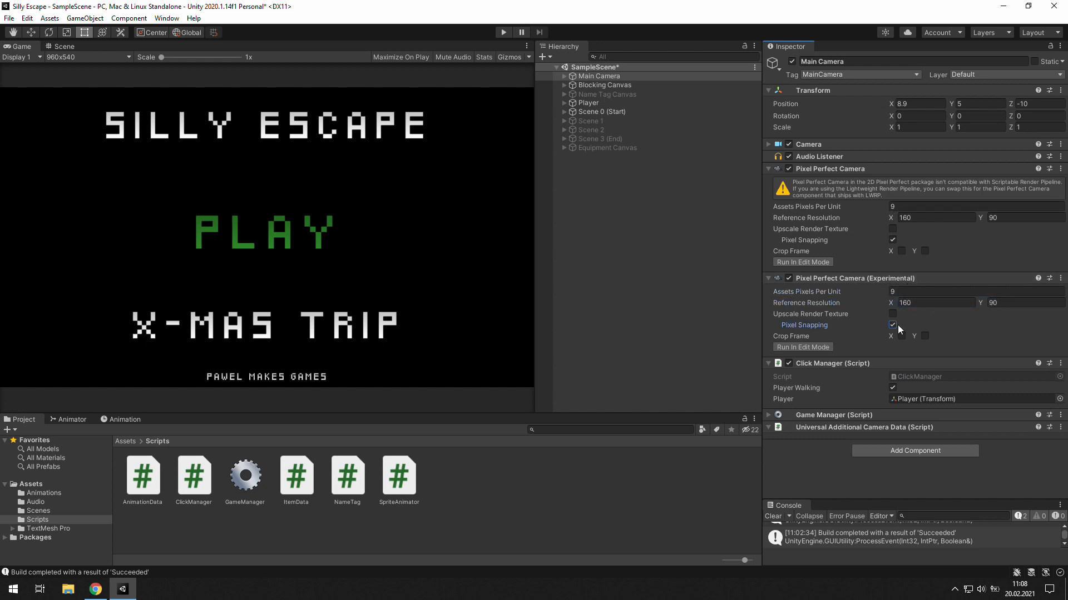
{"action": "left_click", "coordinate": [1060, 169]}
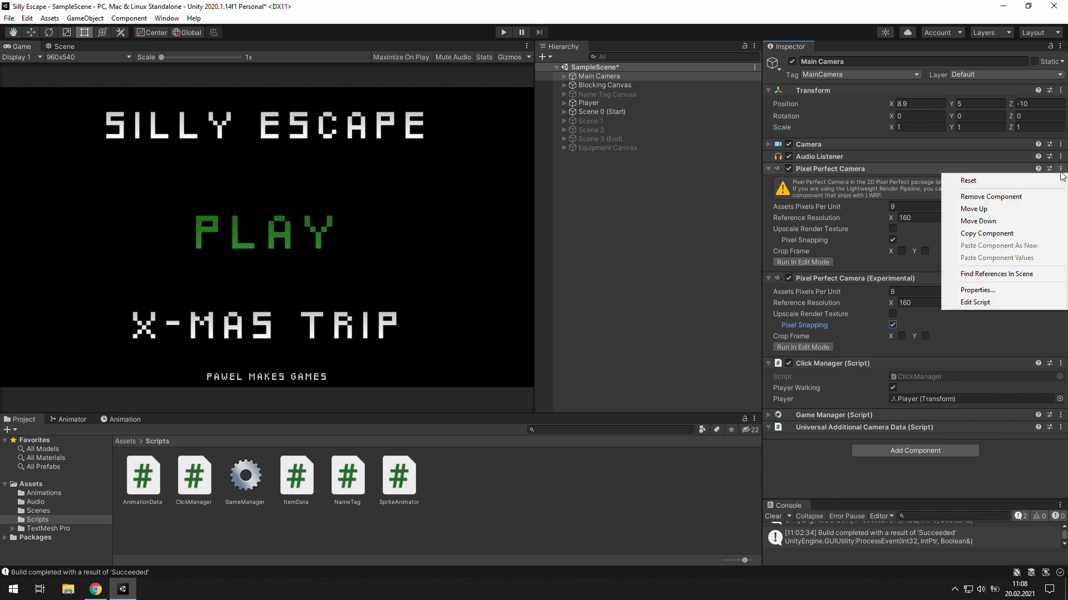
{"action": "left_click", "coordinate": [1025, 196]}
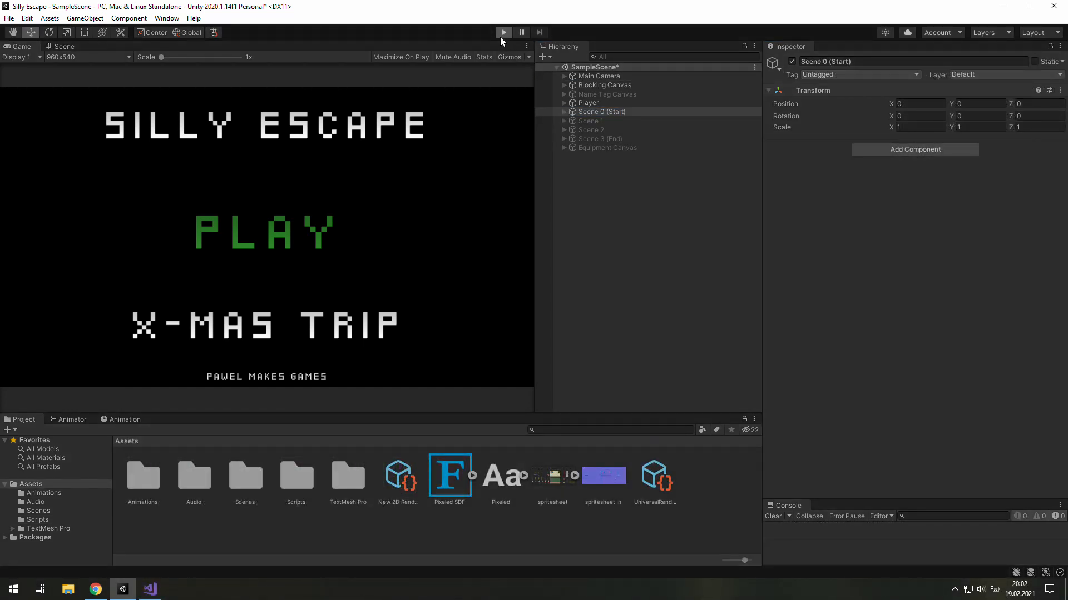
- Run the game and start it from the title screen to test the start scene lighting
{"action": "left_click", "coordinate": [500, 35]}
{"action": "left_click", "coordinate": [291, 233]}
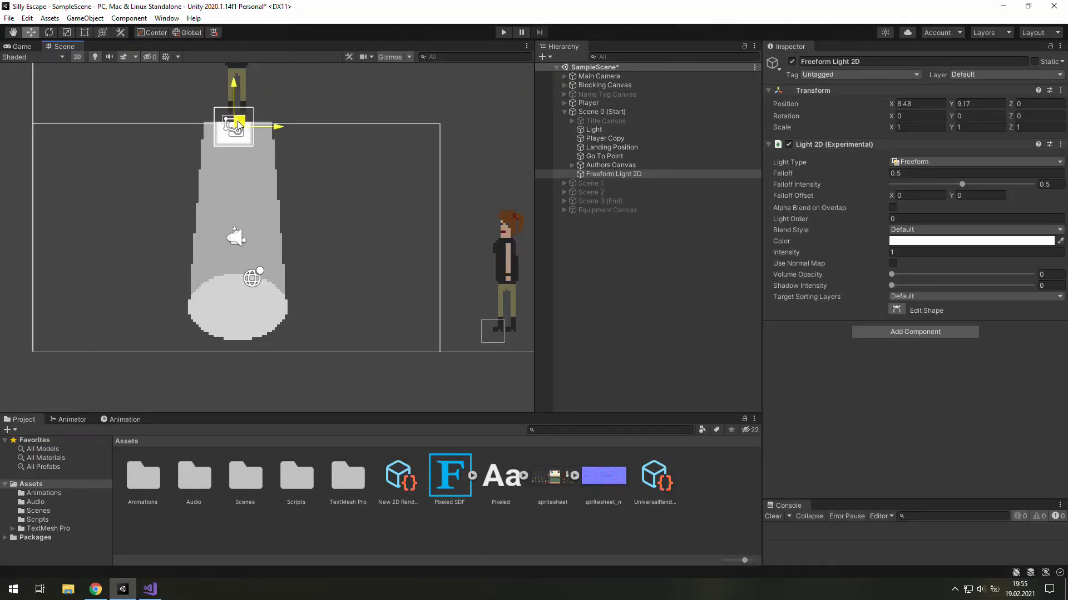
- Move the Freeform Light 2D to about X 8.97, Y 11.22 and reshape its outline to enclose the whole spotlight beam down to the floor
{"action": "left_click_drag", "start_coordinate": [238, 106], "coordinate": [242, 96]}
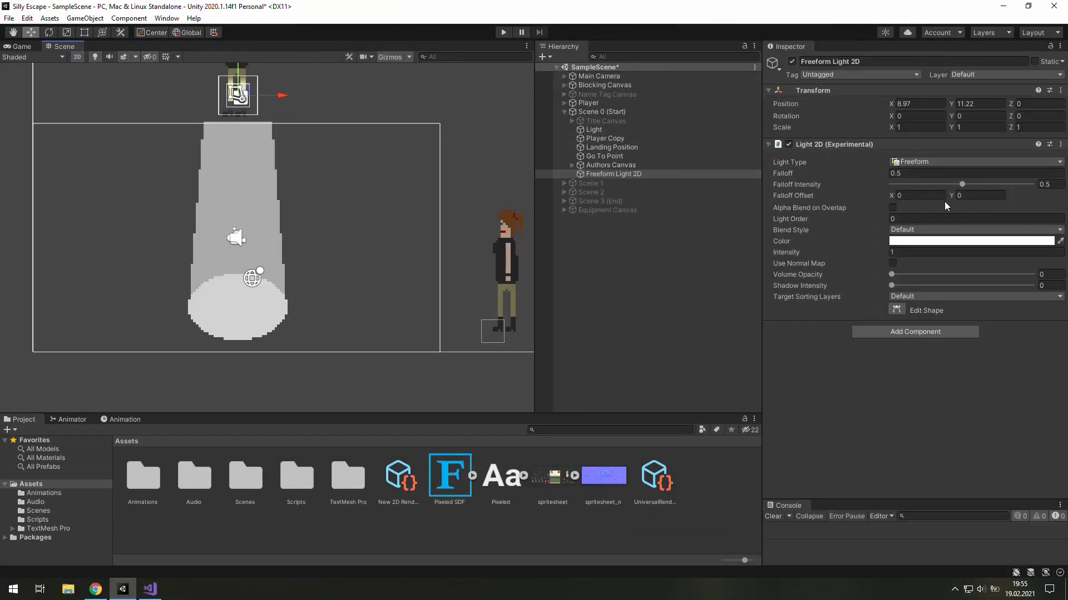
{"action": "left_click", "coordinate": [897, 309]}
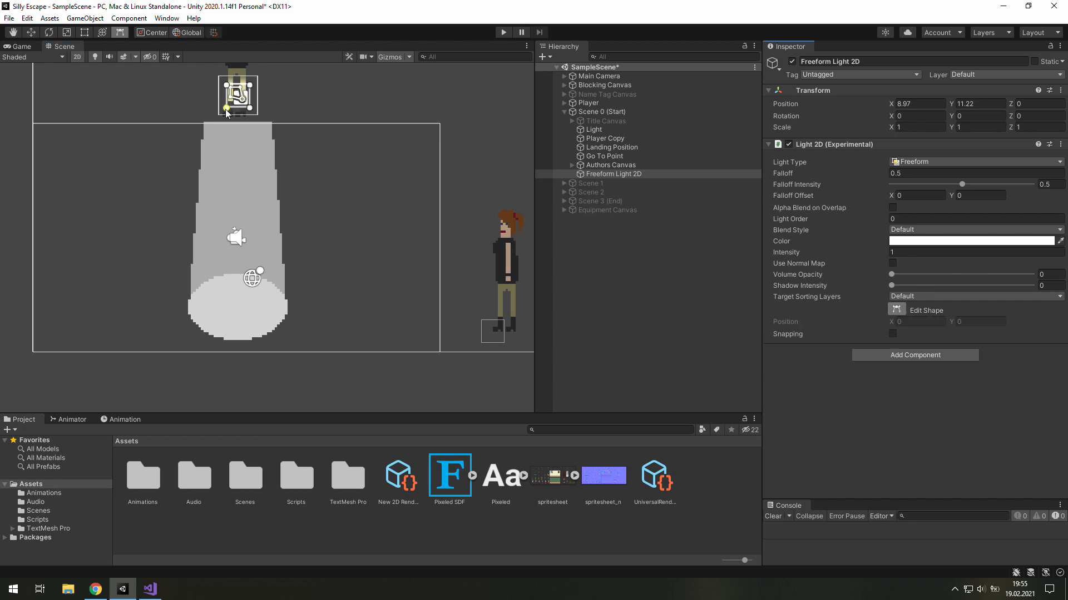
{"action": "left_click_drag", "start_coordinate": [226, 111], "coordinate": [184, 343]}
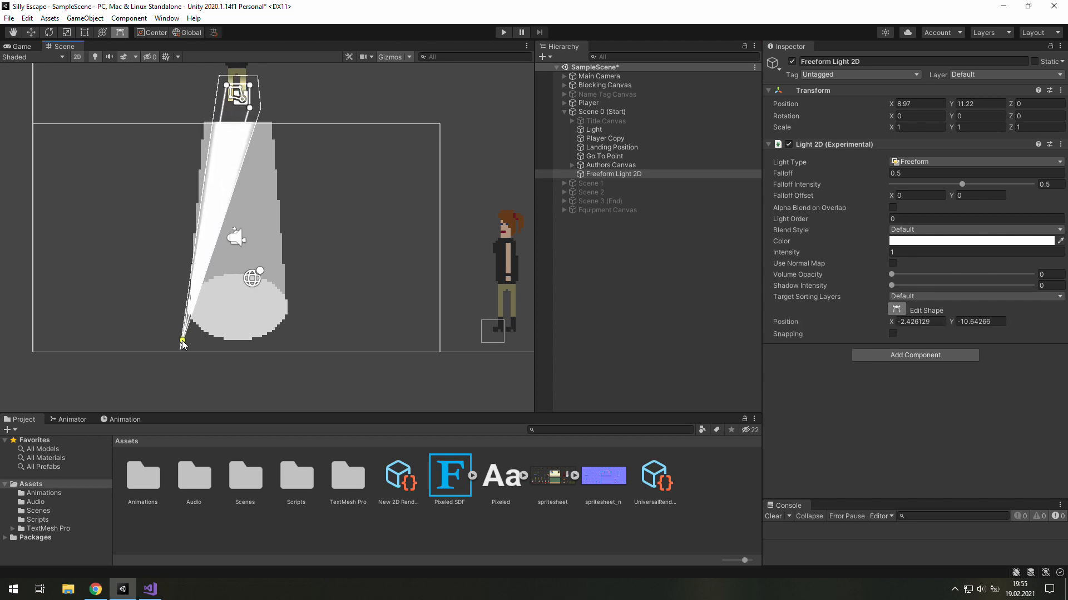
{"action": "left_click_drag", "start_coordinate": [250, 108], "coordinate": [291, 340]}
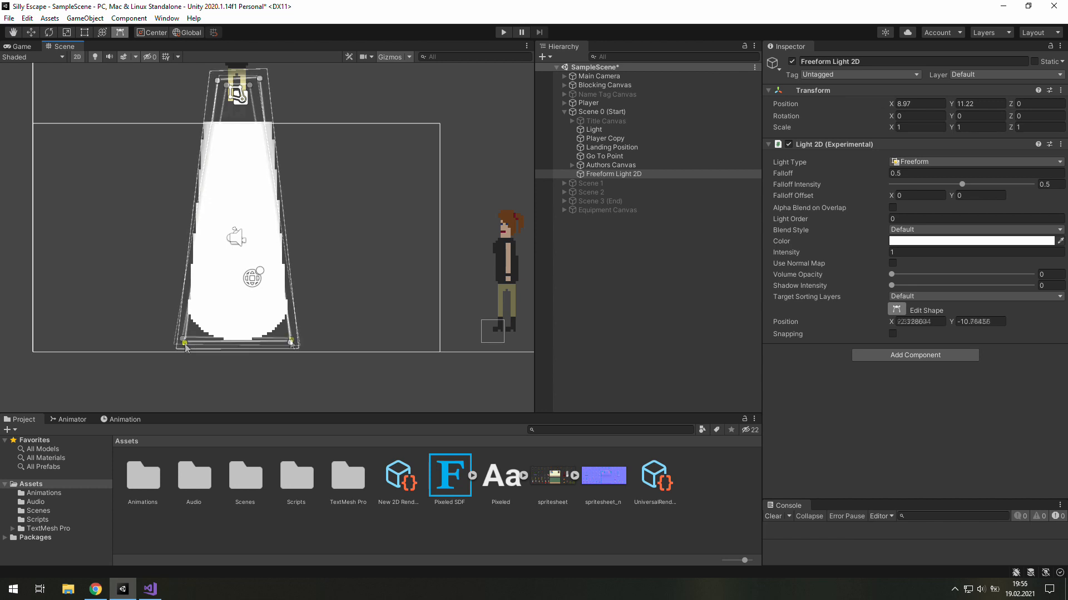
- Set the freeform light's intensity to 0.2 while previewing the game view, and enable Use Normal Map
{"action": "left_click", "coordinate": [21, 46]}
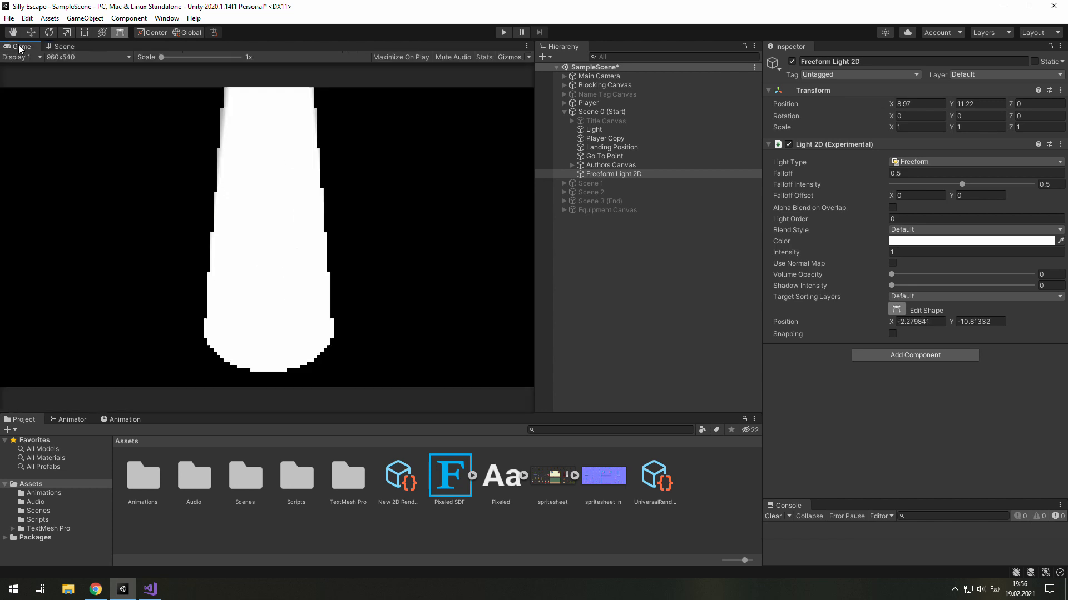
{"action": "left_click", "coordinate": [930, 252]}
{"action": "type", "text": "0.2"}
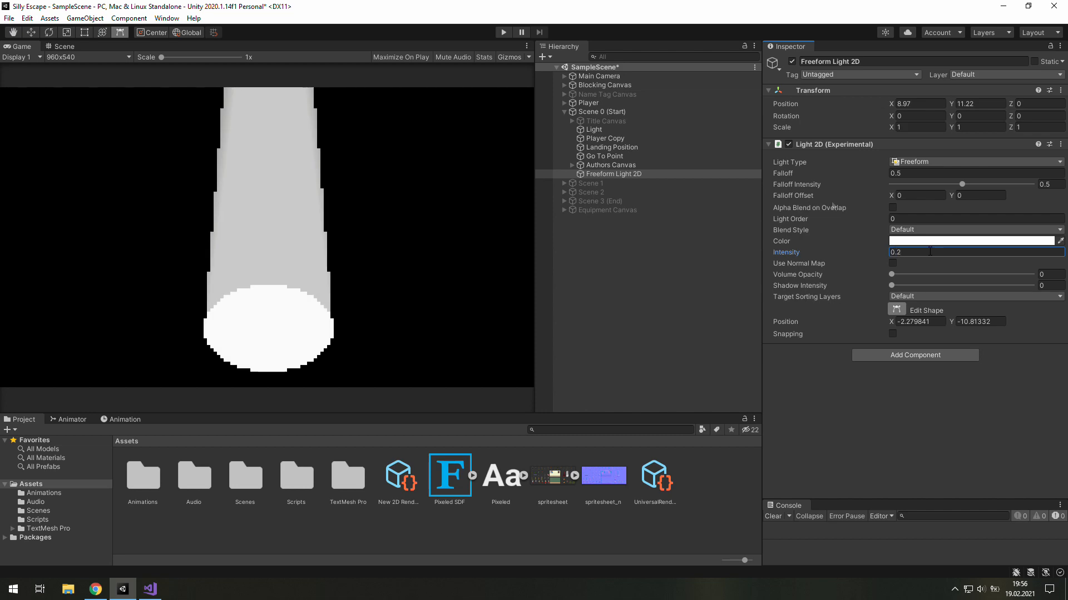
{"action": "left_click", "coordinate": [893, 264]}
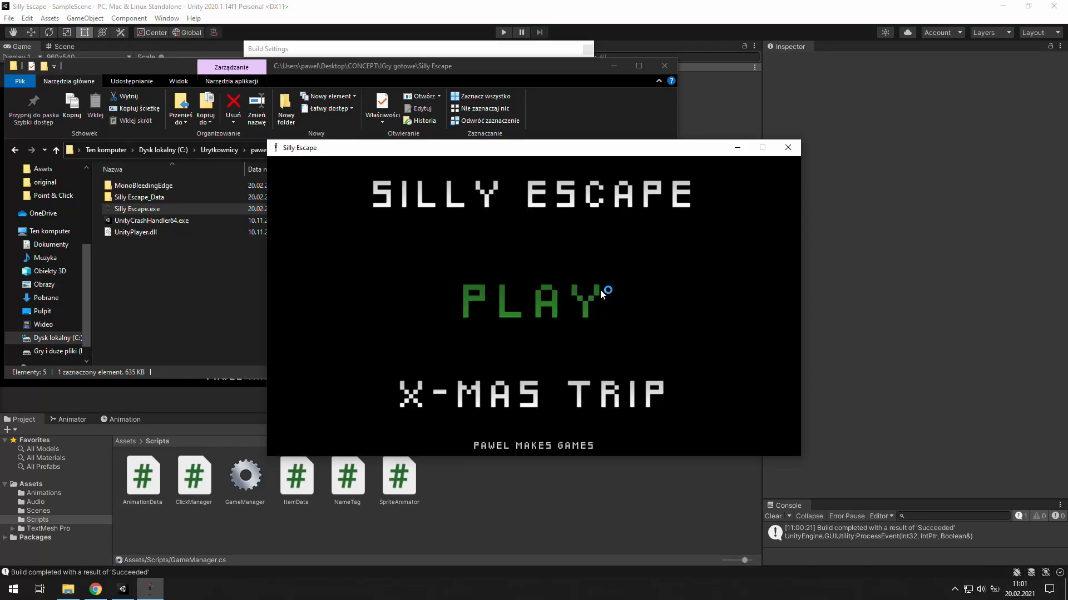
- Start the built Silly Escape game from its title screen
{"action": "left_click", "coordinate": [553, 300]}
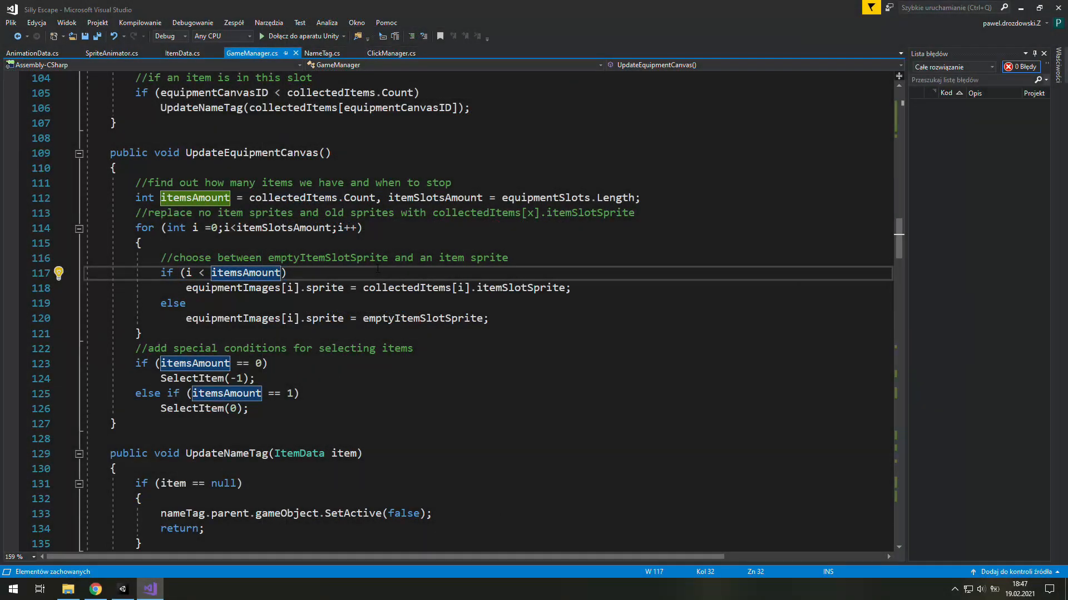
- In Visual Studio, extend the item sprite condition in UpdateEquipmentCanvas of GameManager.cs with "&& equipmentImages[i].sprite == null"
{"action": "type", "text": "&& equipmentImages[i].sprite"}
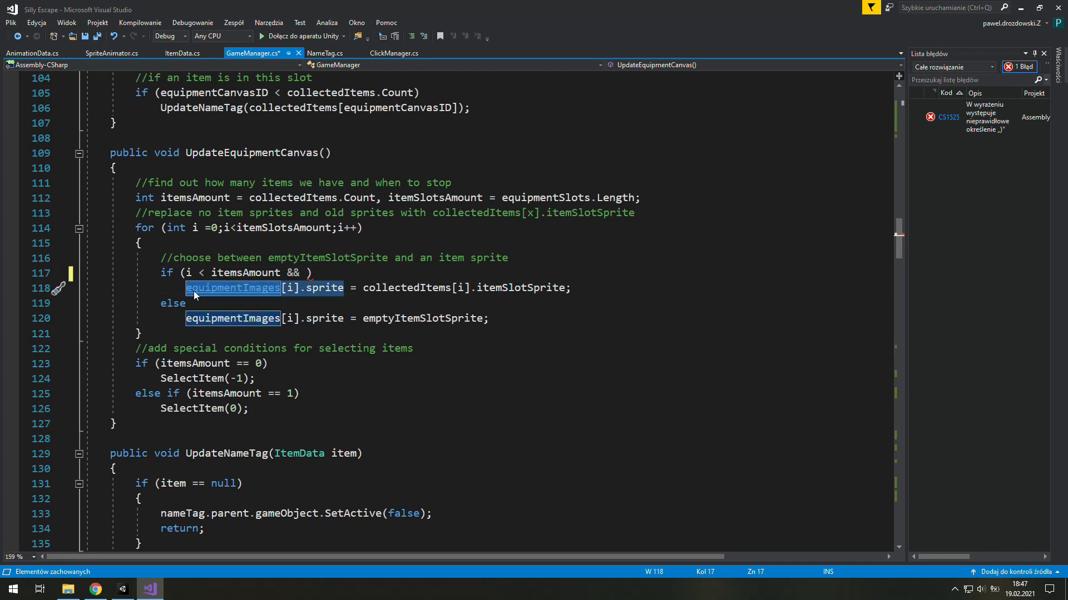
{"action": "type", "text": " ==null)"}
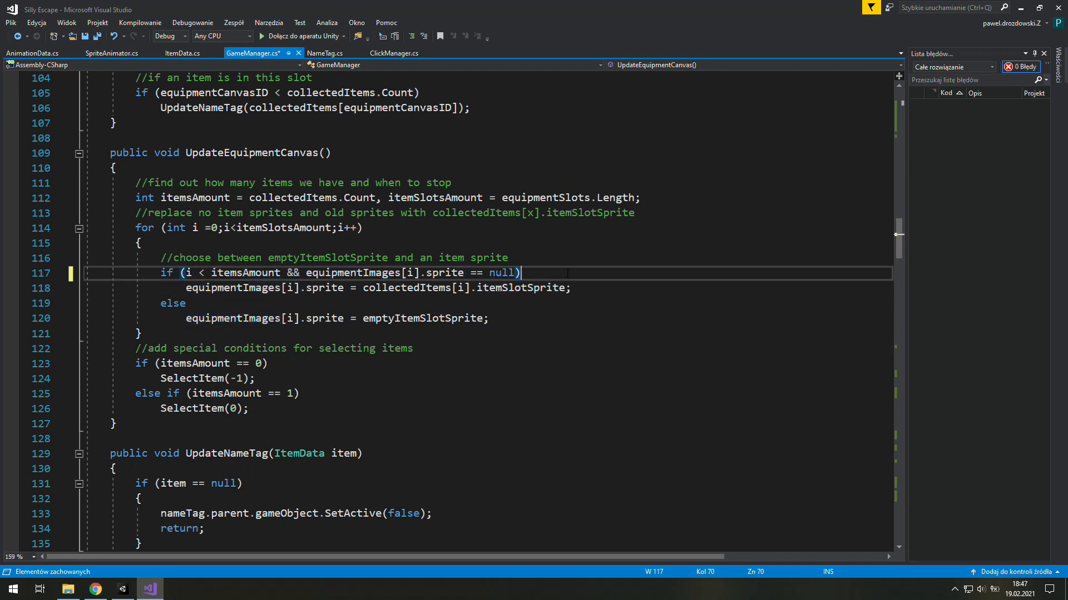